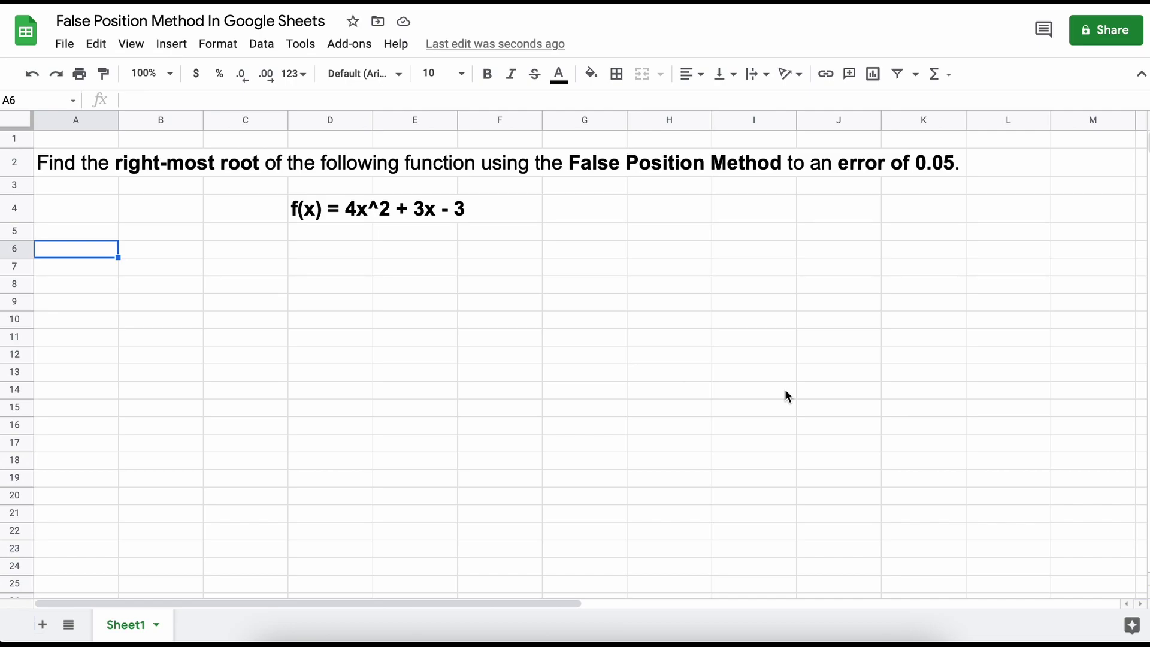
Step: Enter the headers Iteration, a, f(a), b, f(b) and c across B6:G6
click(172, 253)
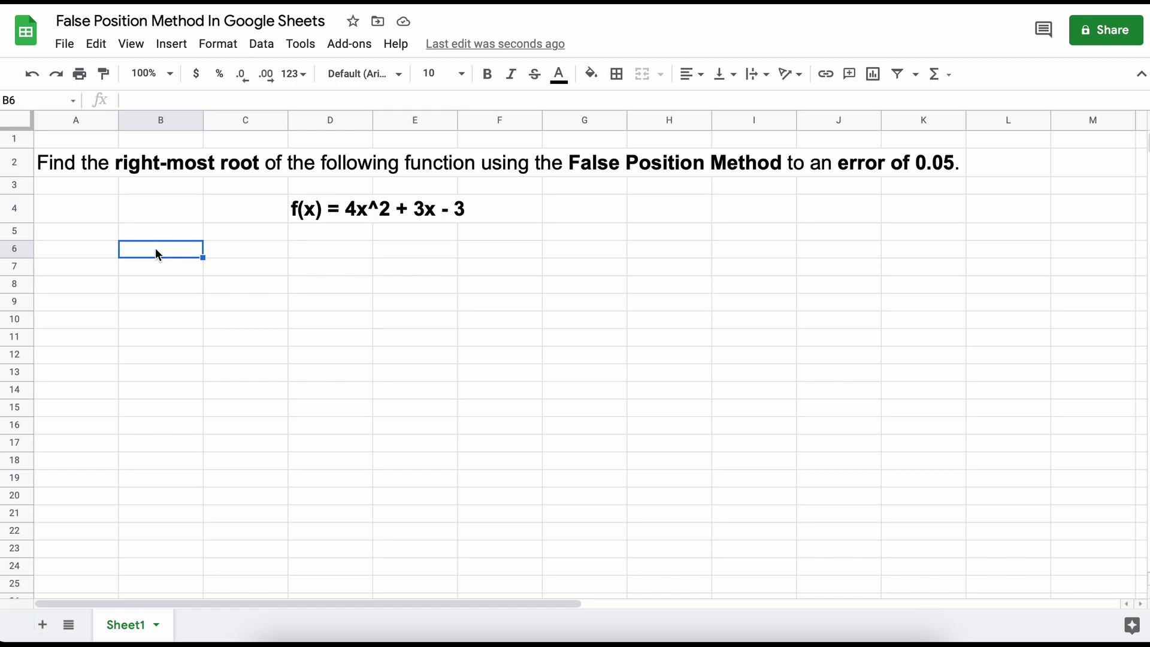
text(Iteration)
key(Tab)
text(a)
key(Tab)
text(f()
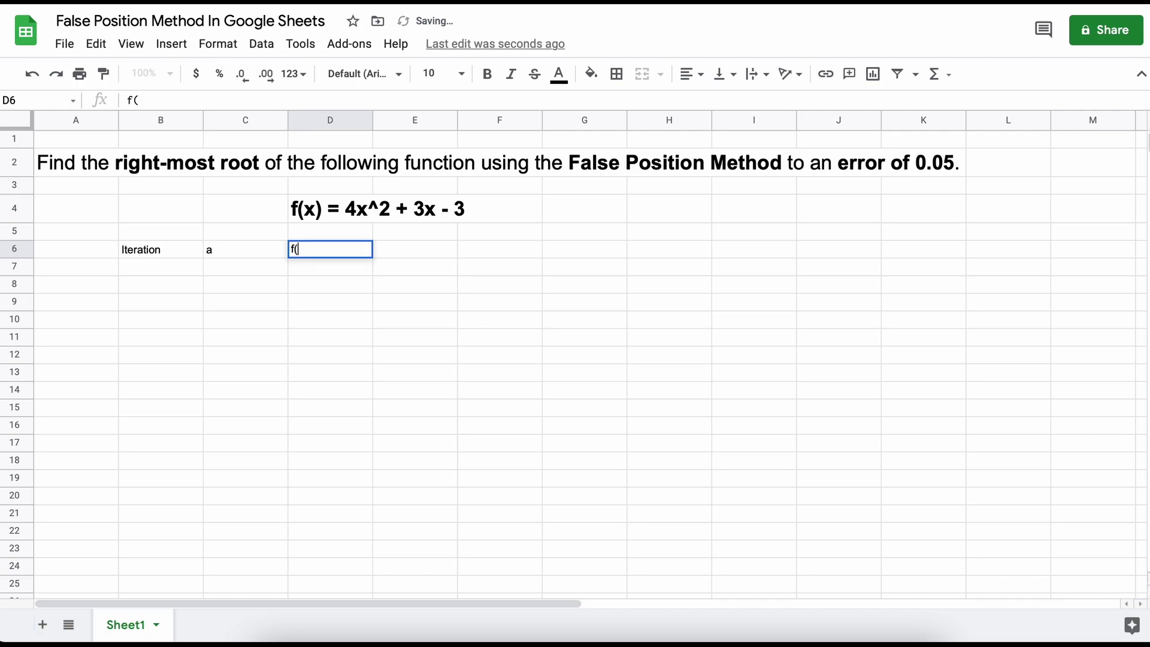
text(a))
key(Tab)
text(b)
key(Tab)
text(f(b))
key(Tab)
text(c)
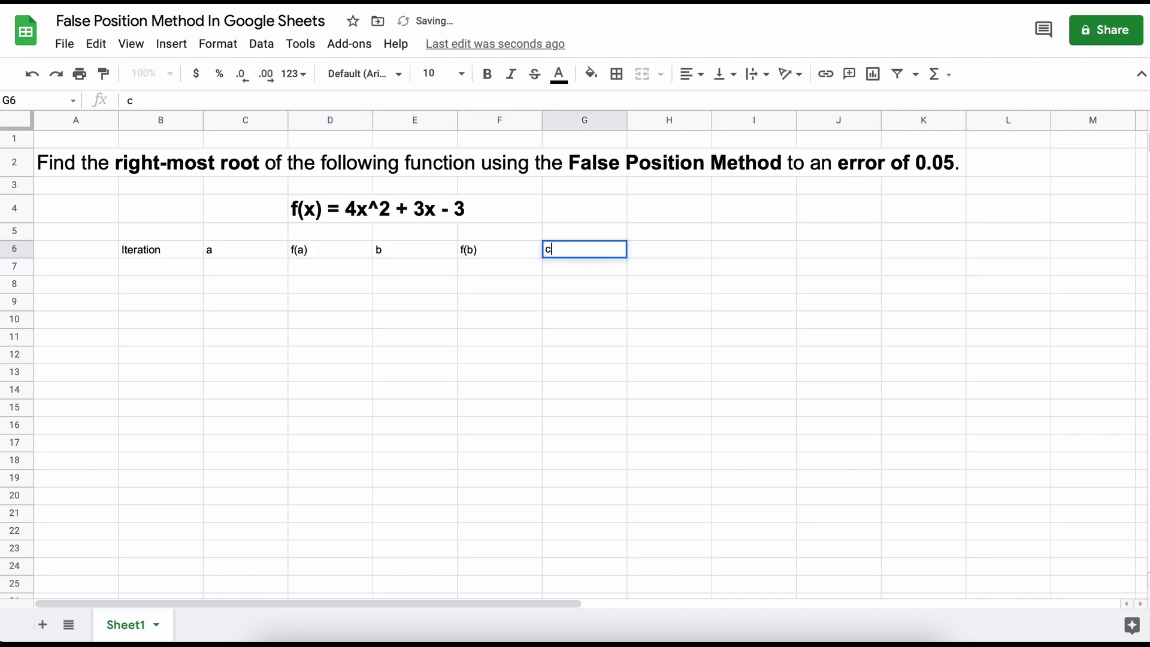
key(Tab)
Step: Add headers f(c), f(c)*f(a), f(b)*f(c) and 'error (ci+1 - ci)' in H6:K6
drag(410, 252, 547, 251)
key(ctrl+c)
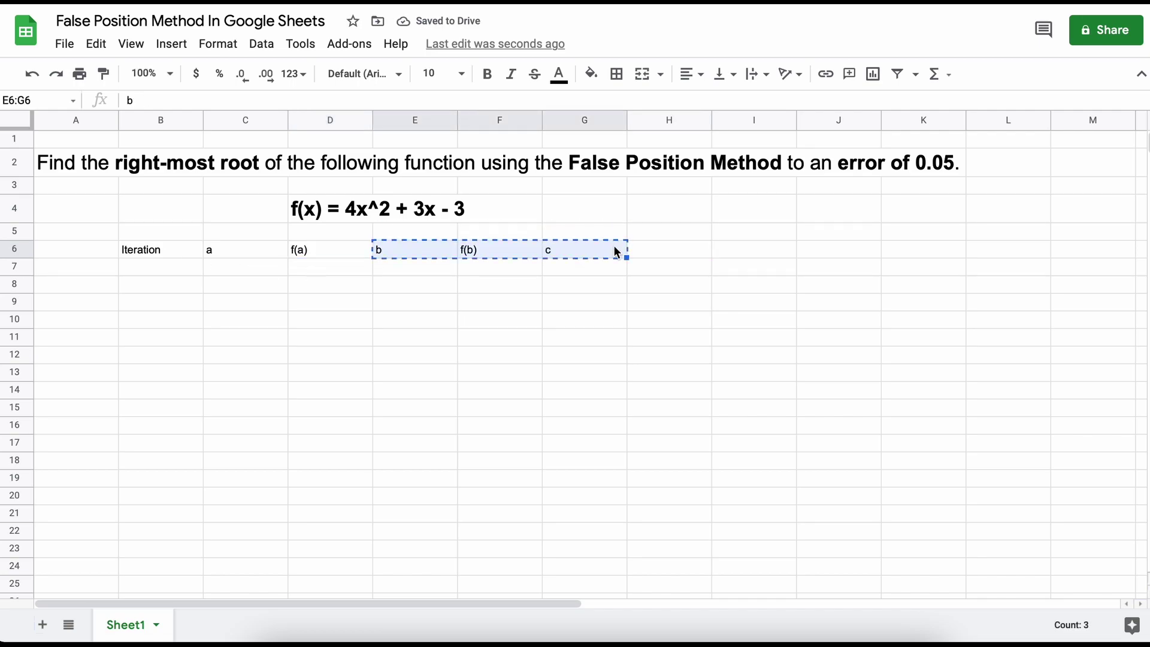
click(617, 251)
click(639, 252)
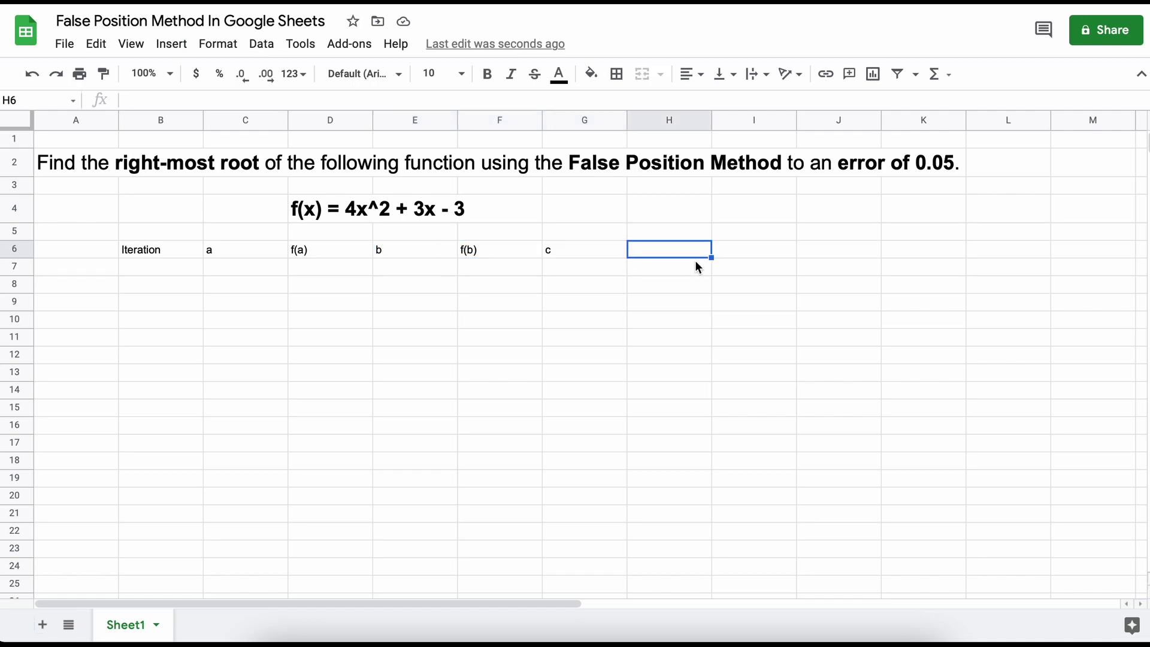
text(f(c))
key(Tab)
text(f(c)*f)
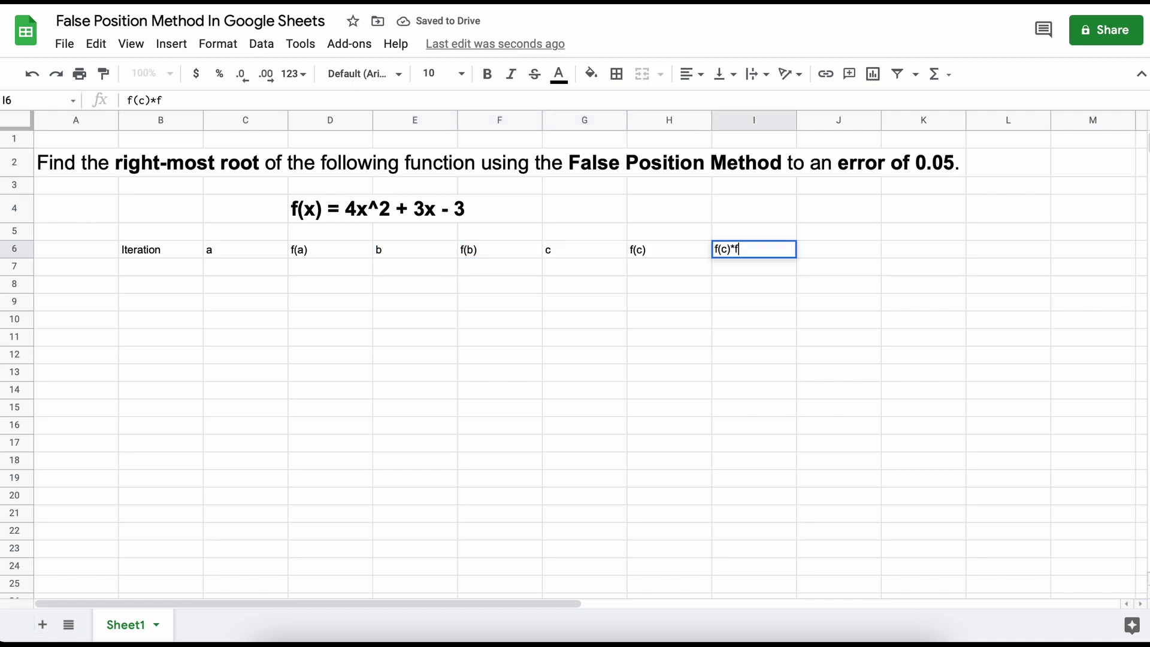
text((a))
key(Tab)
text(f(b)*)
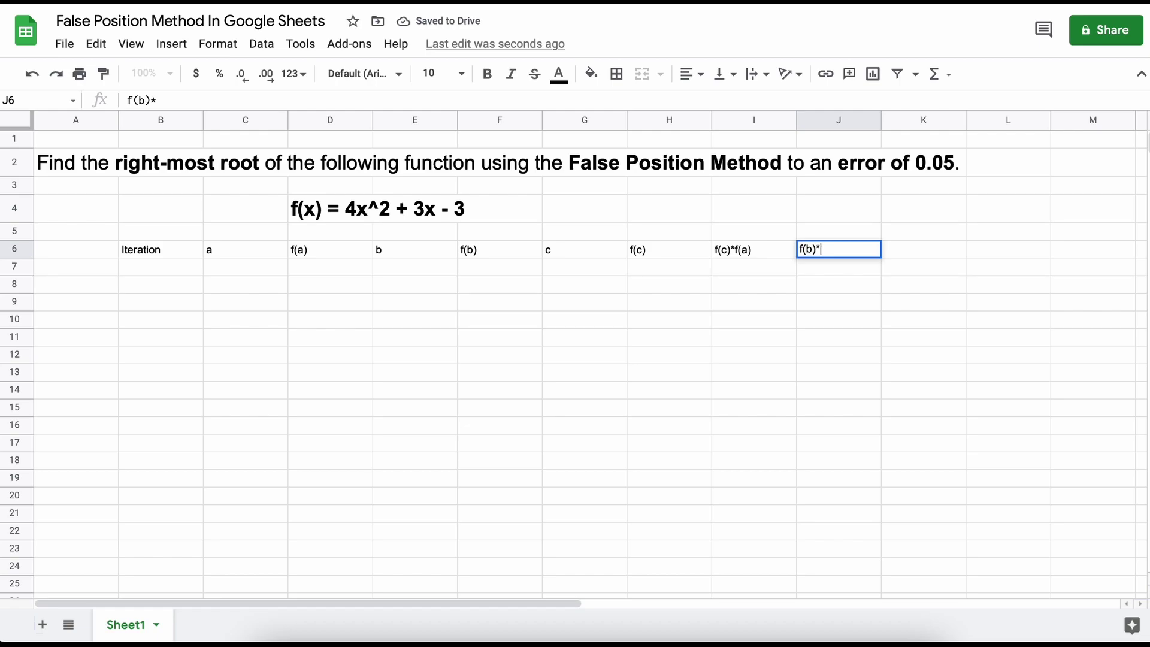
text(f(c))
key(Tab)
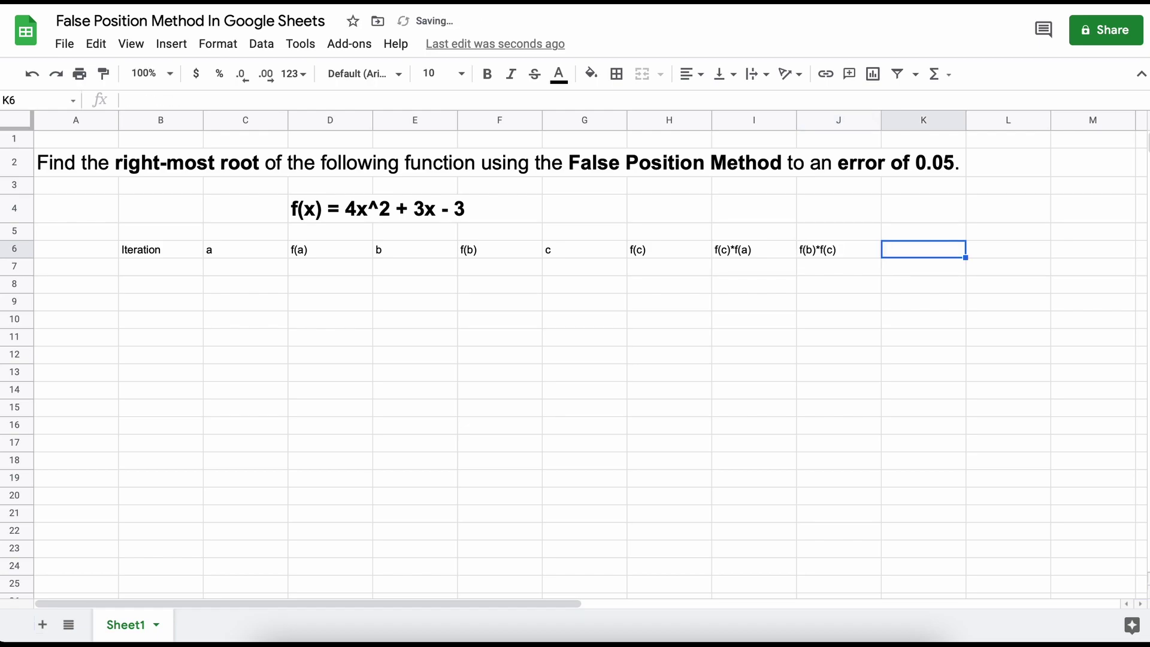
text(error ()
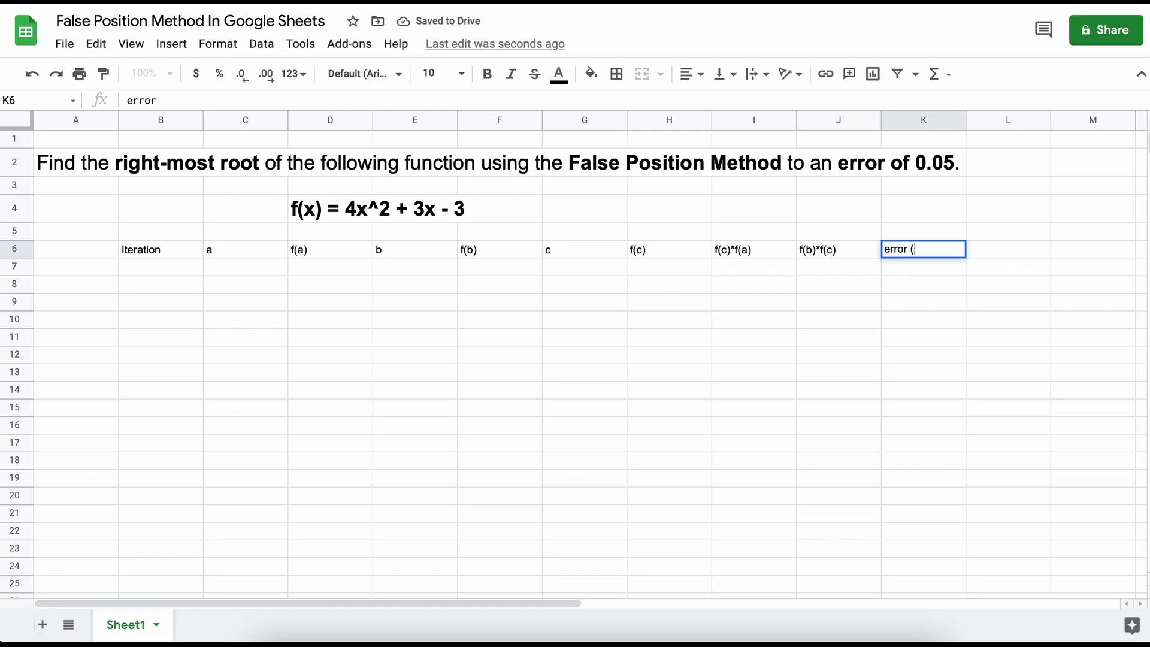
text(ci+1 - ci))
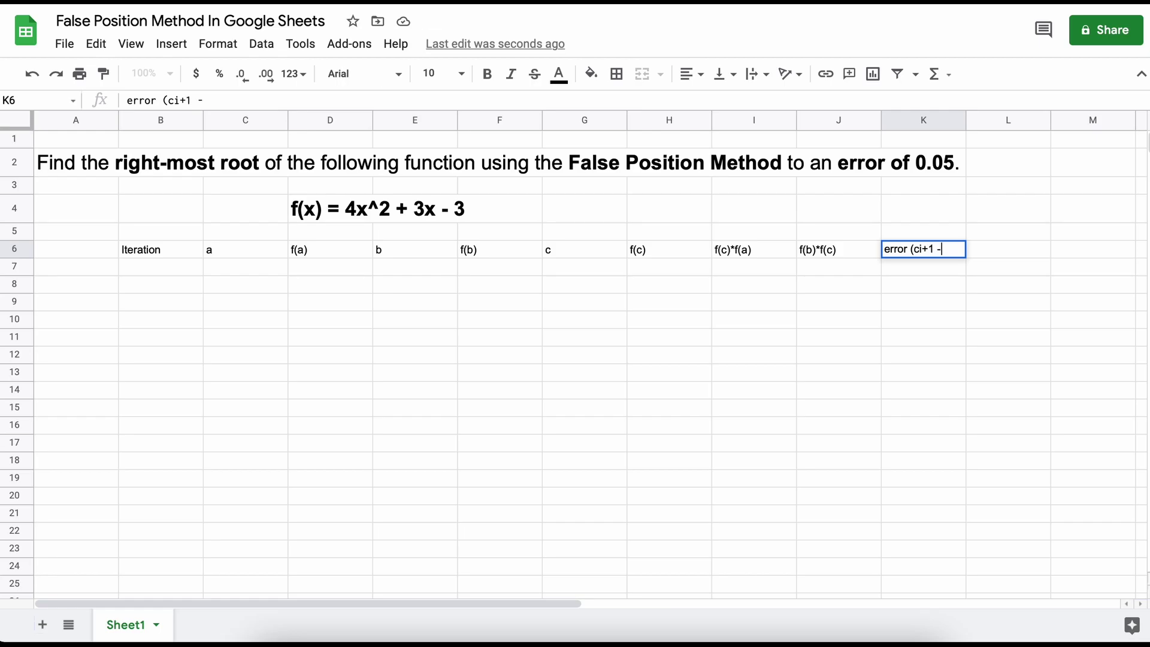
Step: Centre-align the text in every cell of the sheet
click(695, 359)
drag(923, 233, 173, 466)
key(ctrl+a)
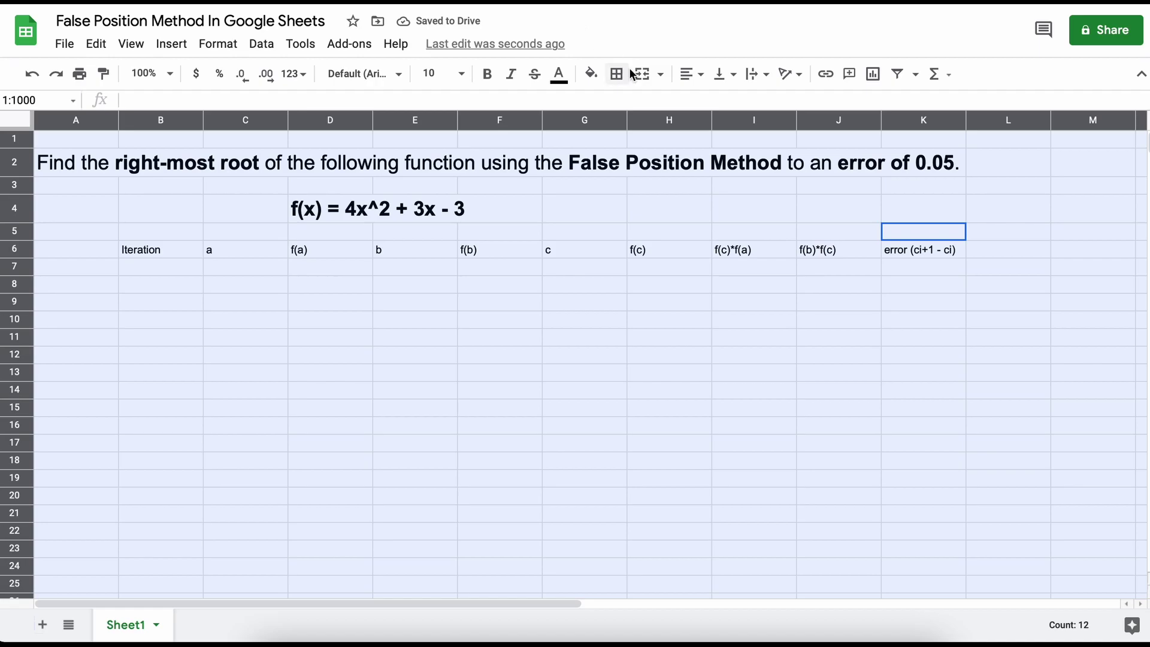
click(692, 74)
click(712, 103)
click(677, 216)
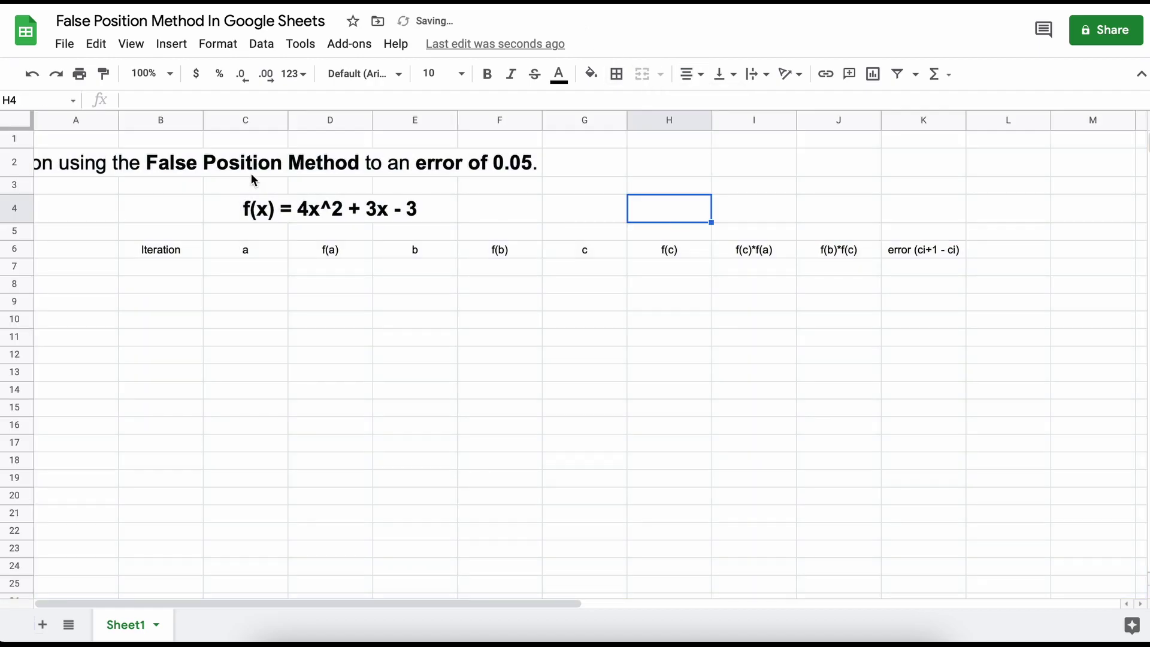
Step: Left-align the question cell in row 2 so it starts at column A
click(162, 164)
key(Left)
click(726, 74)
click(692, 73)
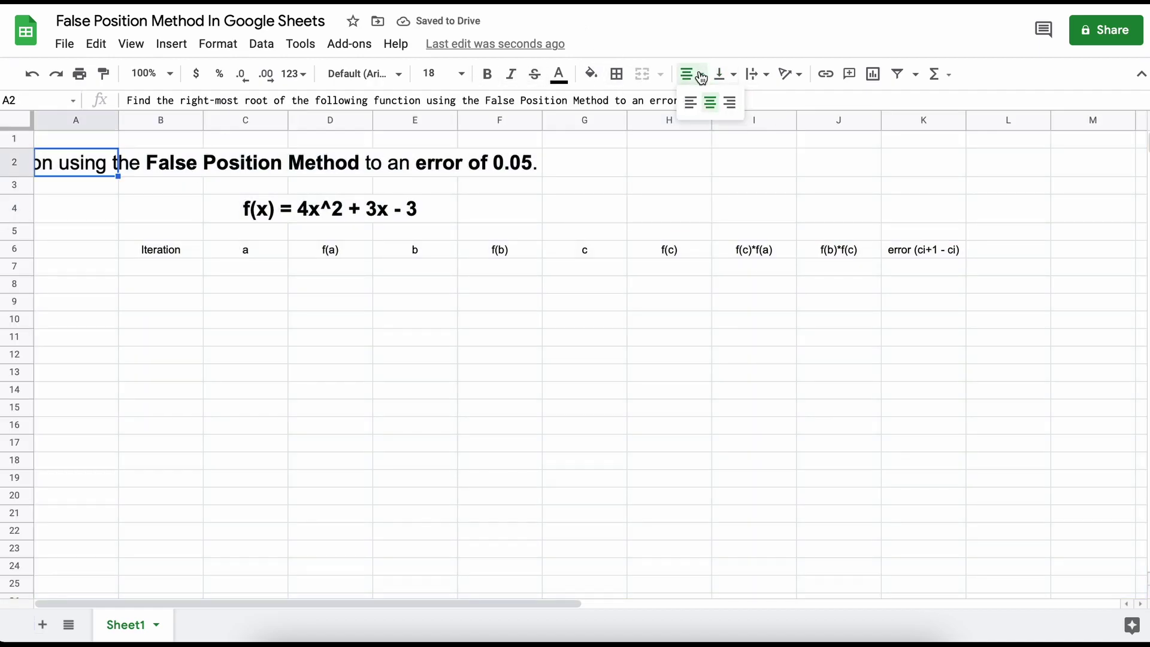
click(691, 102)
click(652, 172)
Step: Enter iteration number 0 in B7
click(133, 277)
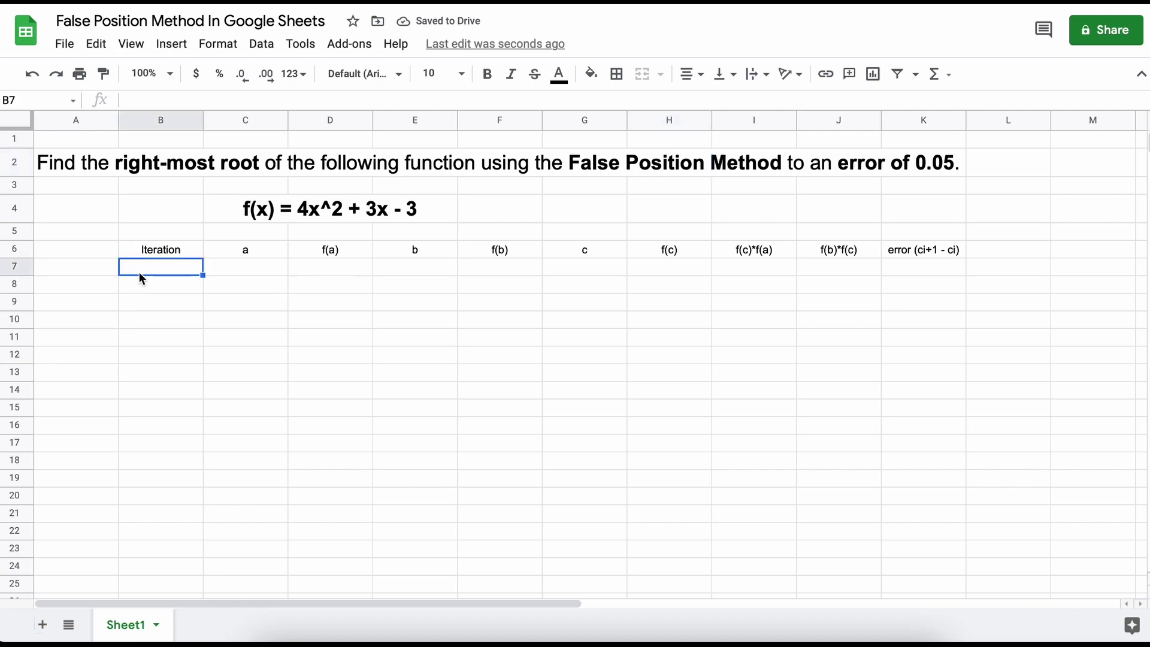
text(0)
key(Tab)
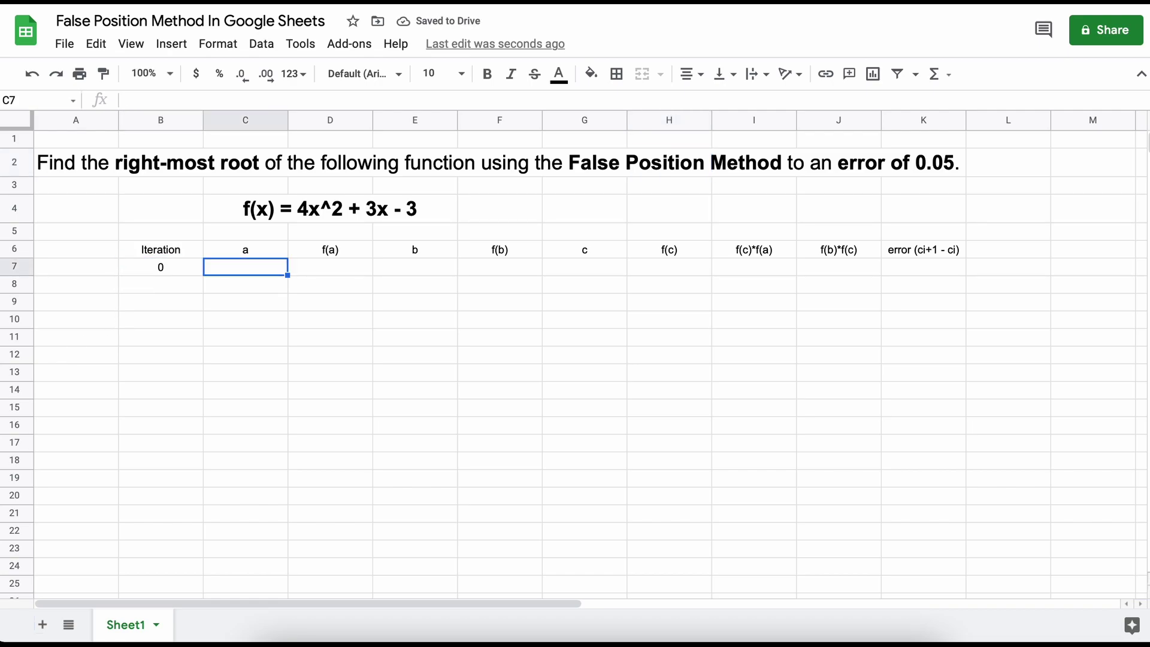
Step: Make the header row B6:K6 bold with a light blue fill
drag(161, 249, 923, 249)
key(ctrl+b)
click(591, 73)
click(726, 188)
click(233, 268)
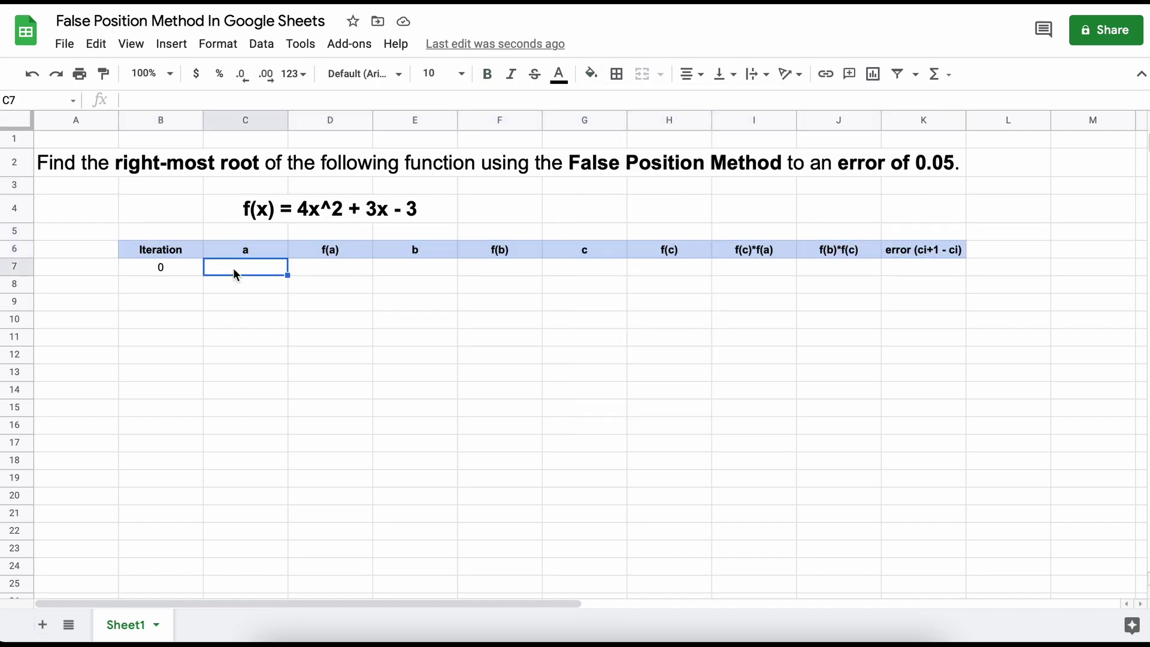
click(752, 260)
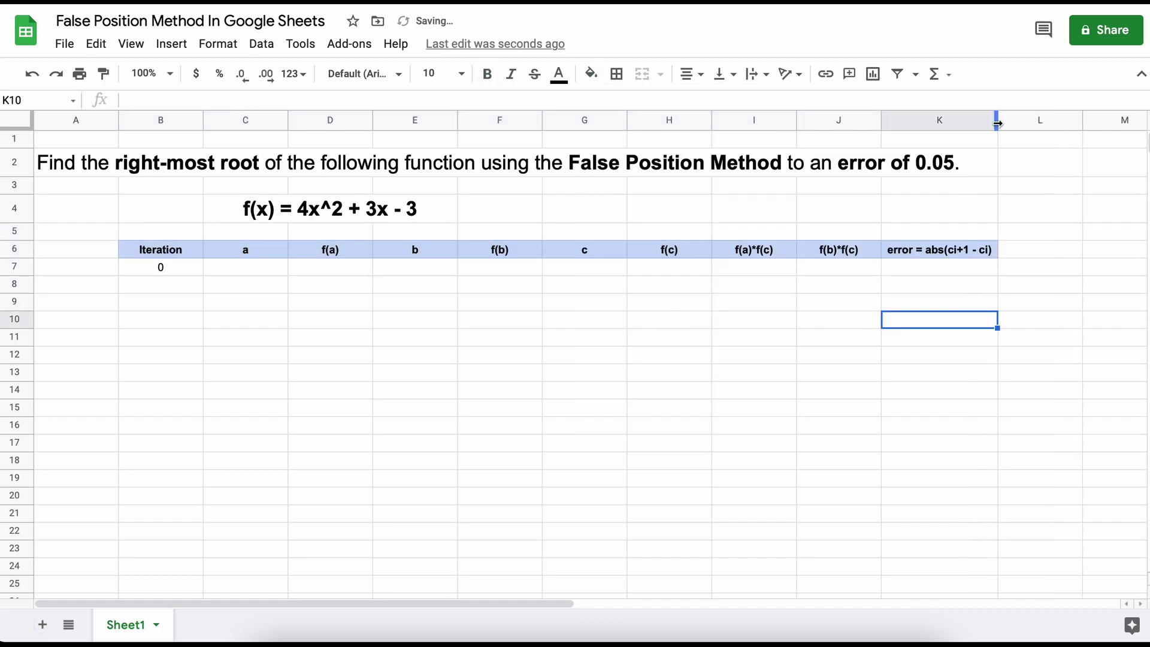
Step: Set a = 0 in C7 and f(a) in D7 as =(4*C7^2)+3*C7-3
click(258, 268)
text(0)
key(Tab)
text(=(4*)
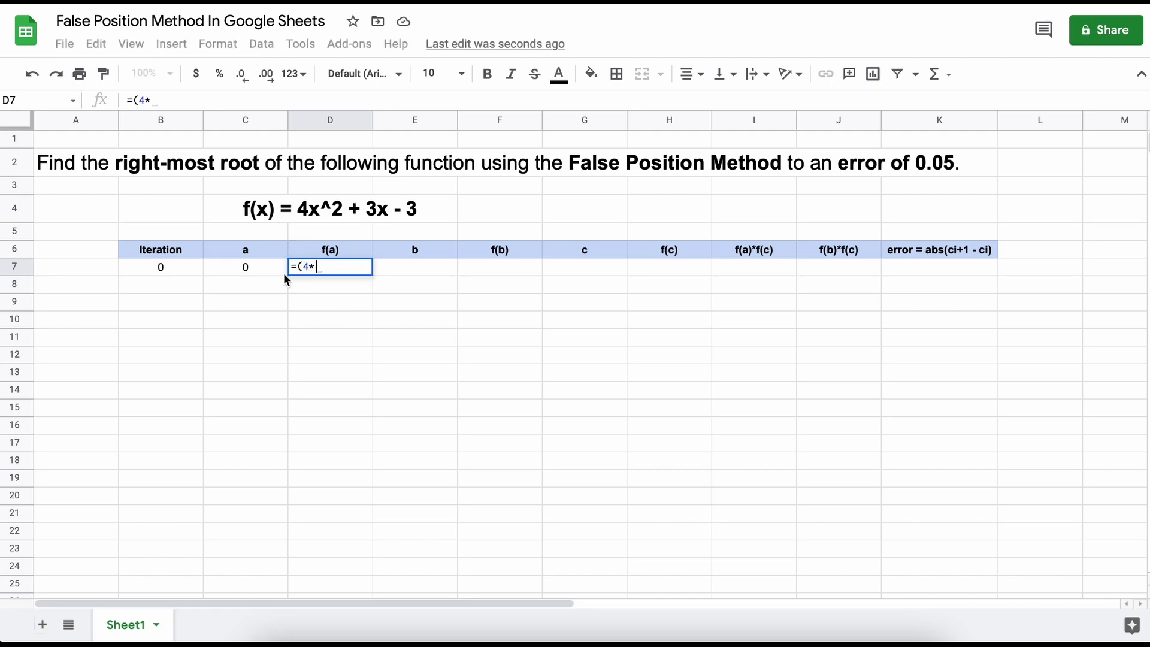
click(268, 267)
text(^2))
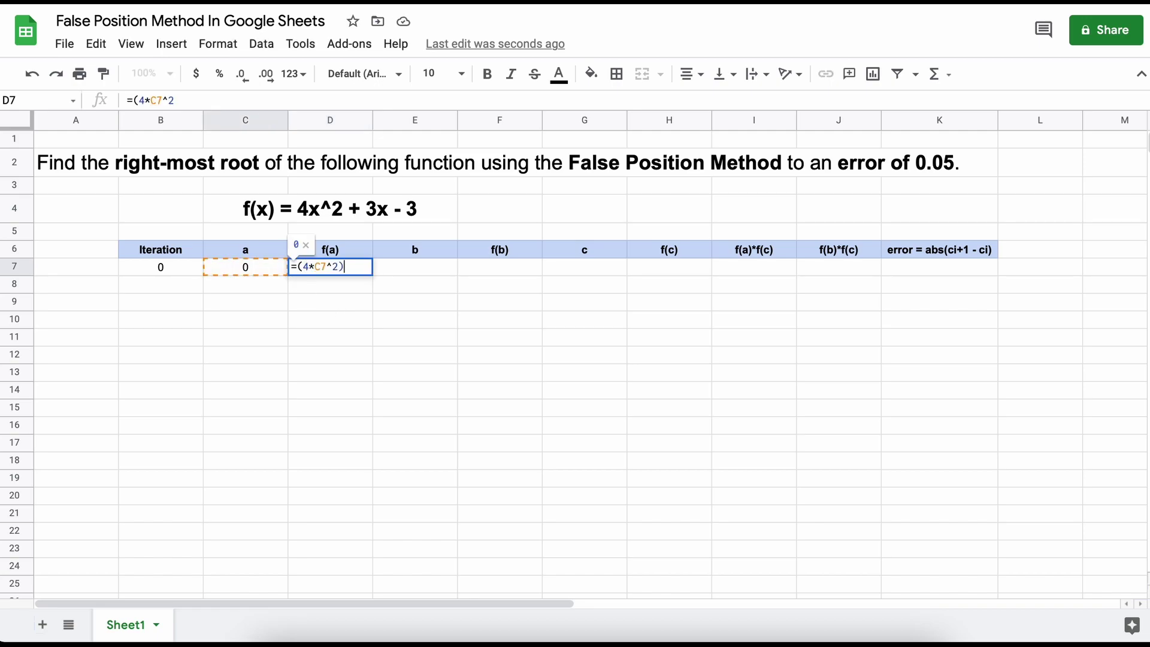
text(+3*)
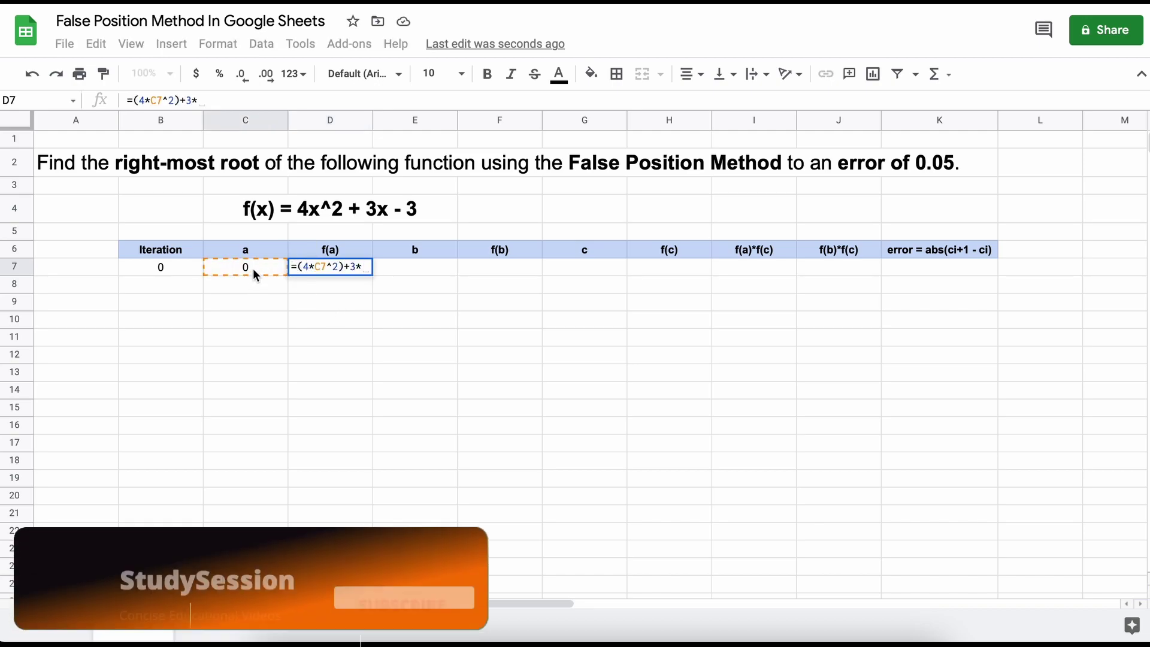
click(252, 269)
text(-3)
key(Return)
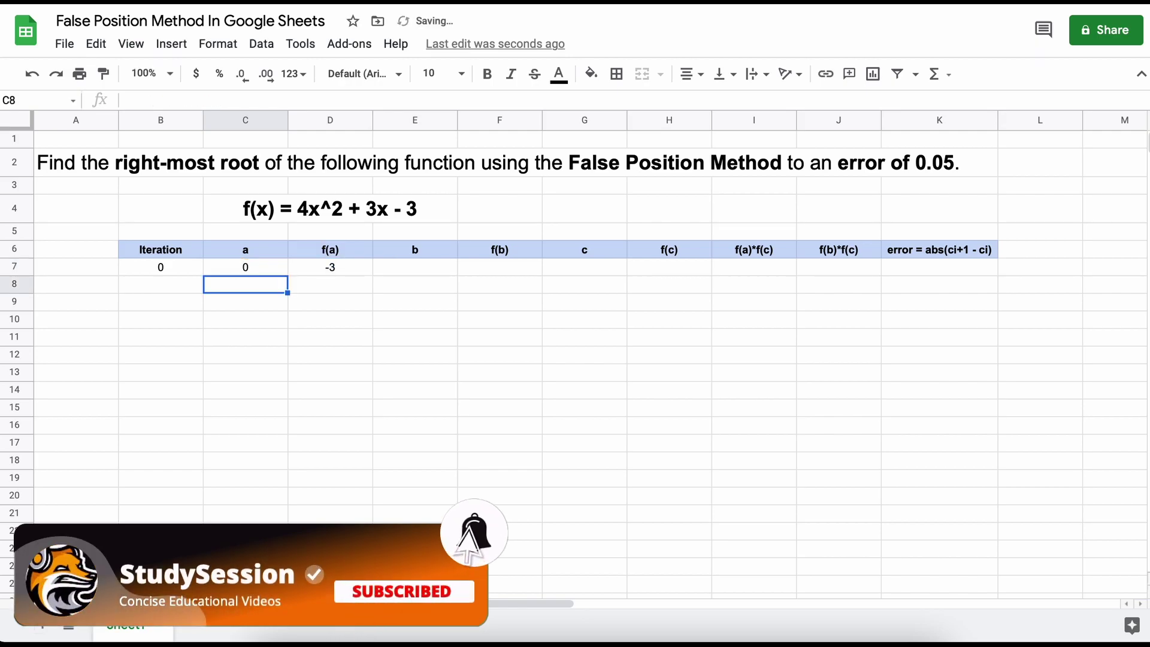
Step: Set b = 1 in E7 and copy the function formula into F7 and H7
click(415, 267)
text(1)
click(350, 271)
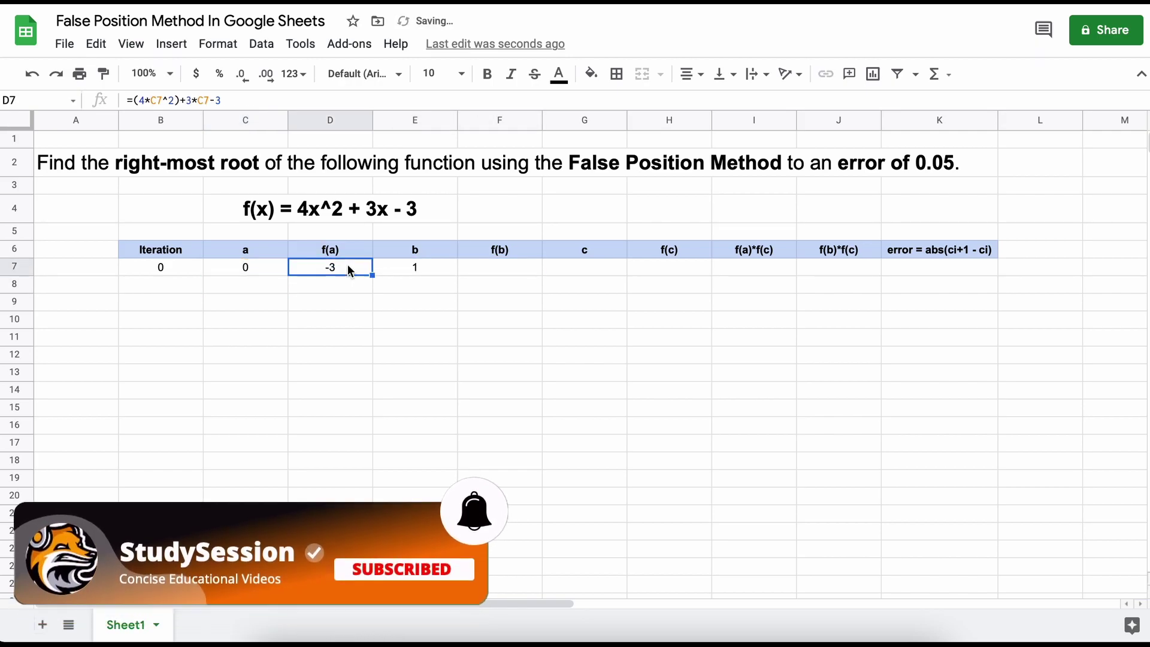
key(ctrl+c)
click(521, 268)
key(ctrl+v)
click(667, 265)
key(ctrl+v)
click(612, 268)
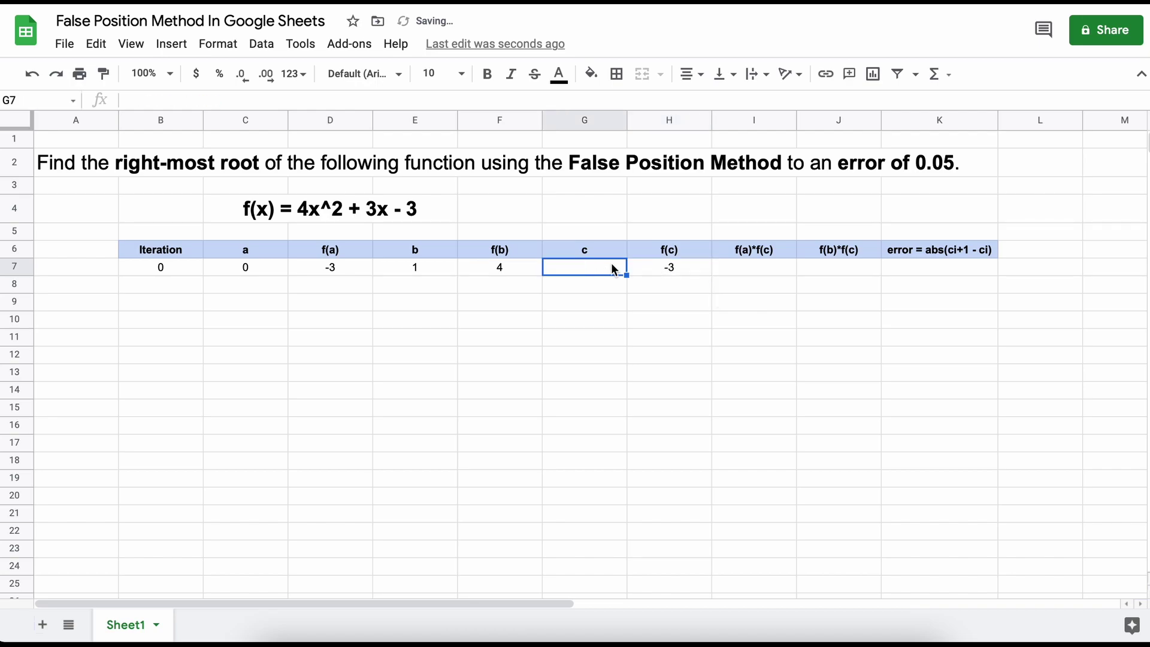
Step: Compute c in G7 with =((C7*F7)-(E7*D7))/(F7-D7), giving 0.4285714286
text(=)
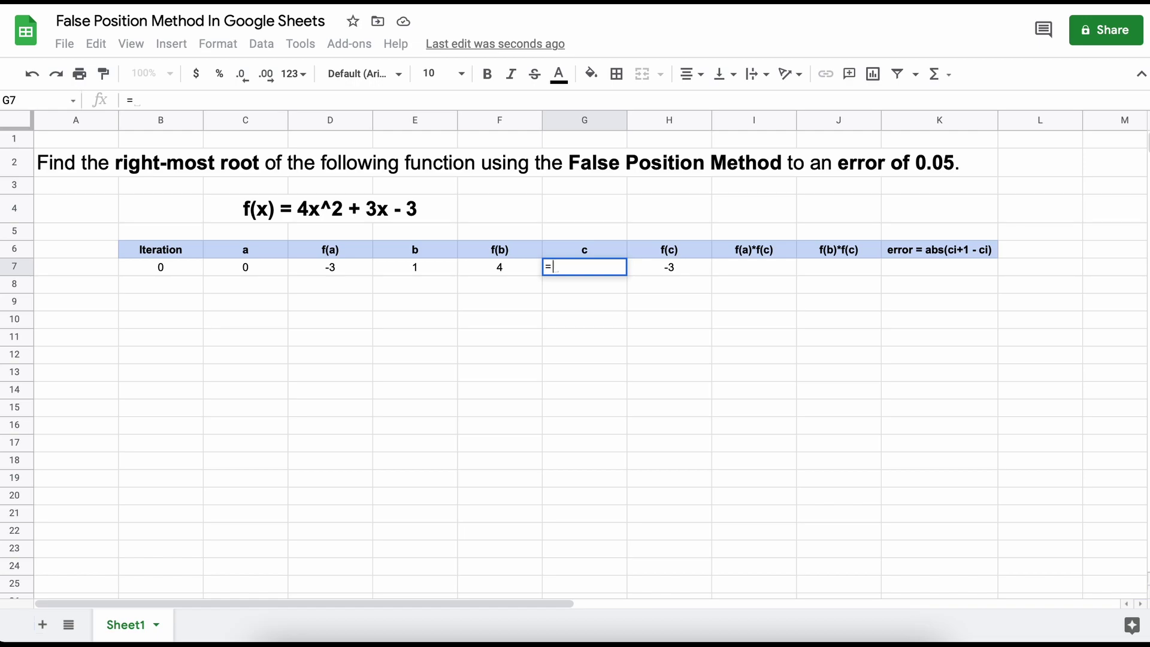
text(()
click(278, 262)
text(*)
click(487, 267)
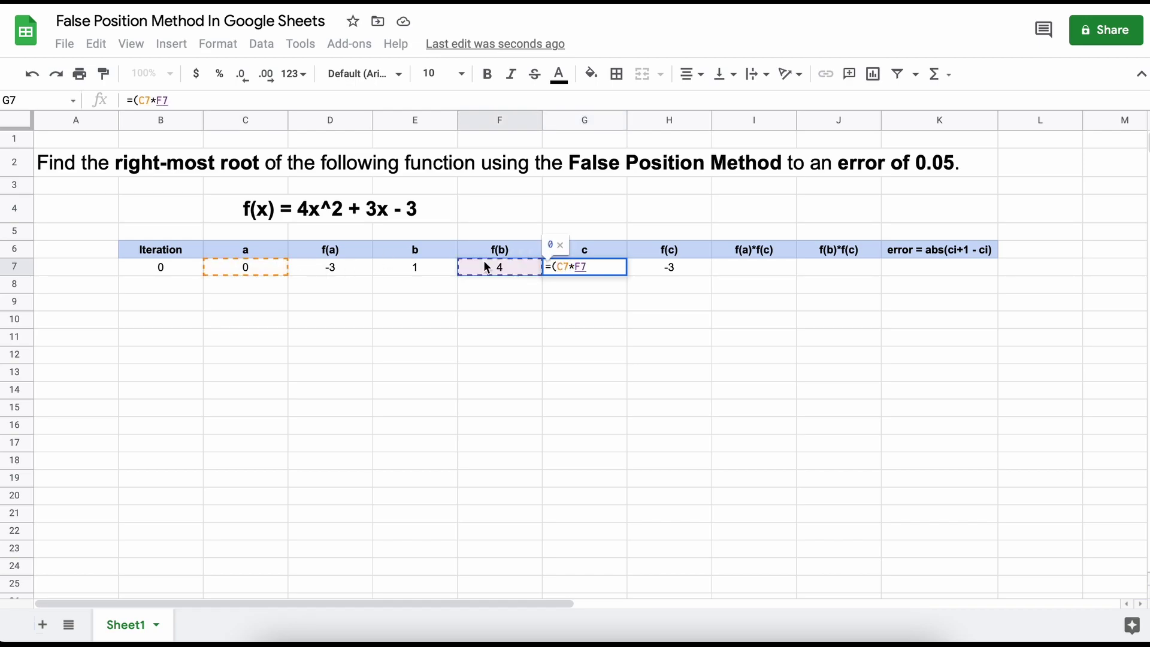
text()-()
click(562, 265)
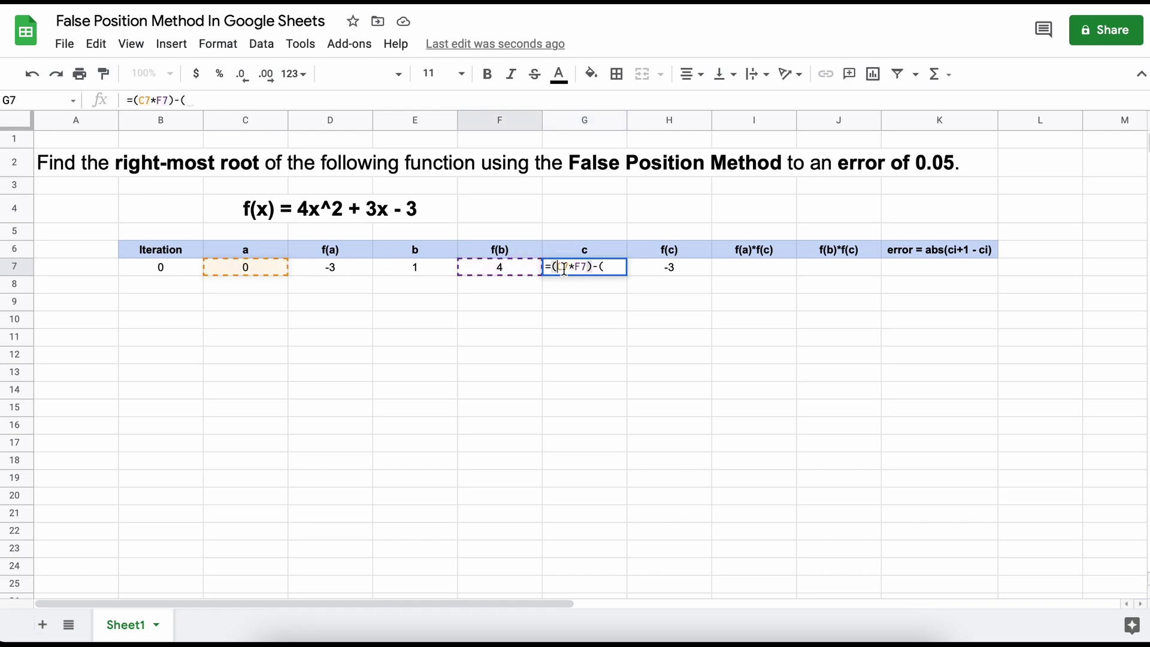
text(()
click(623, 266)
click(437, 266)
text(*)
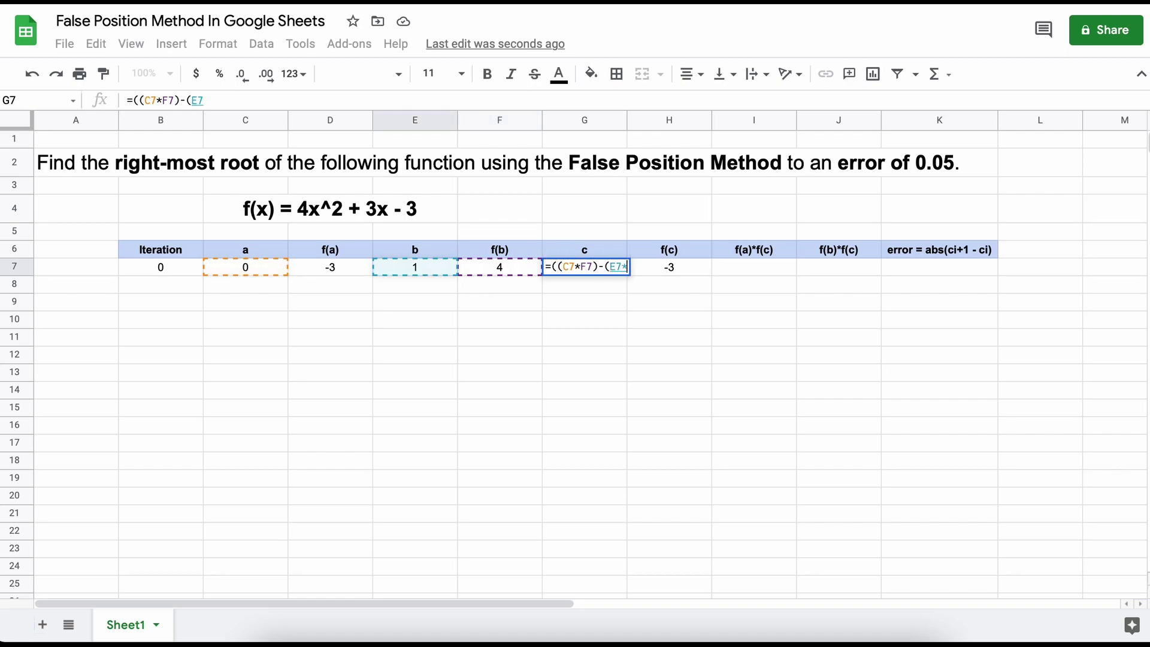
click(335, 268)
text())/()
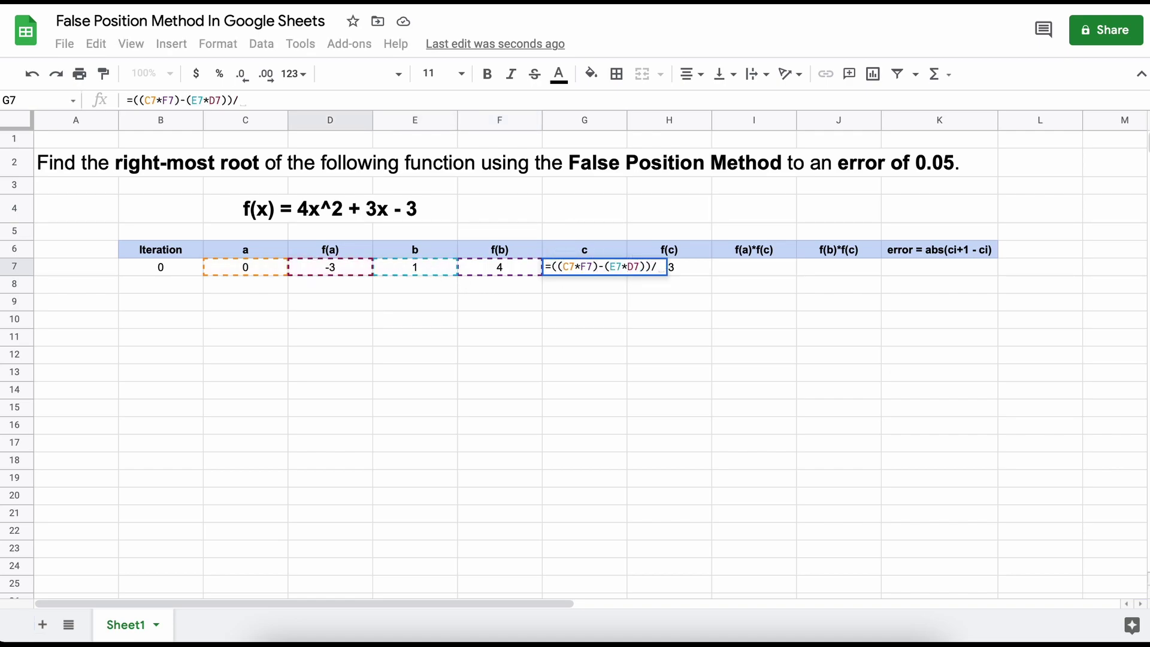
click(497, 268)
text(-)
click(333, 268)
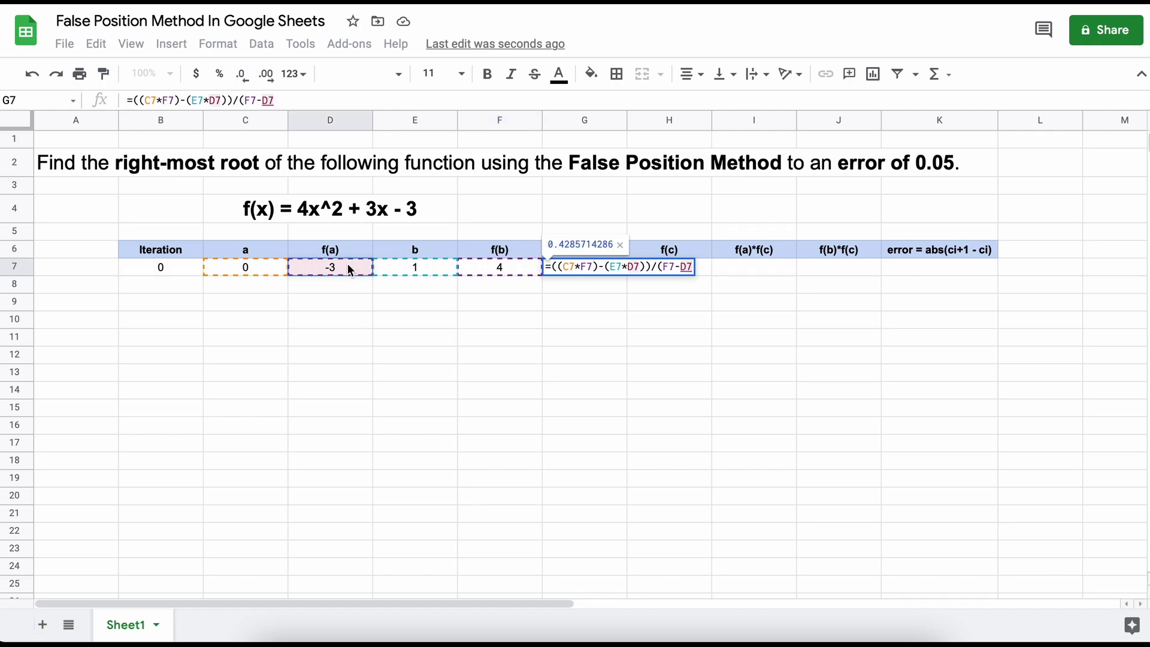
text())
key(Return)
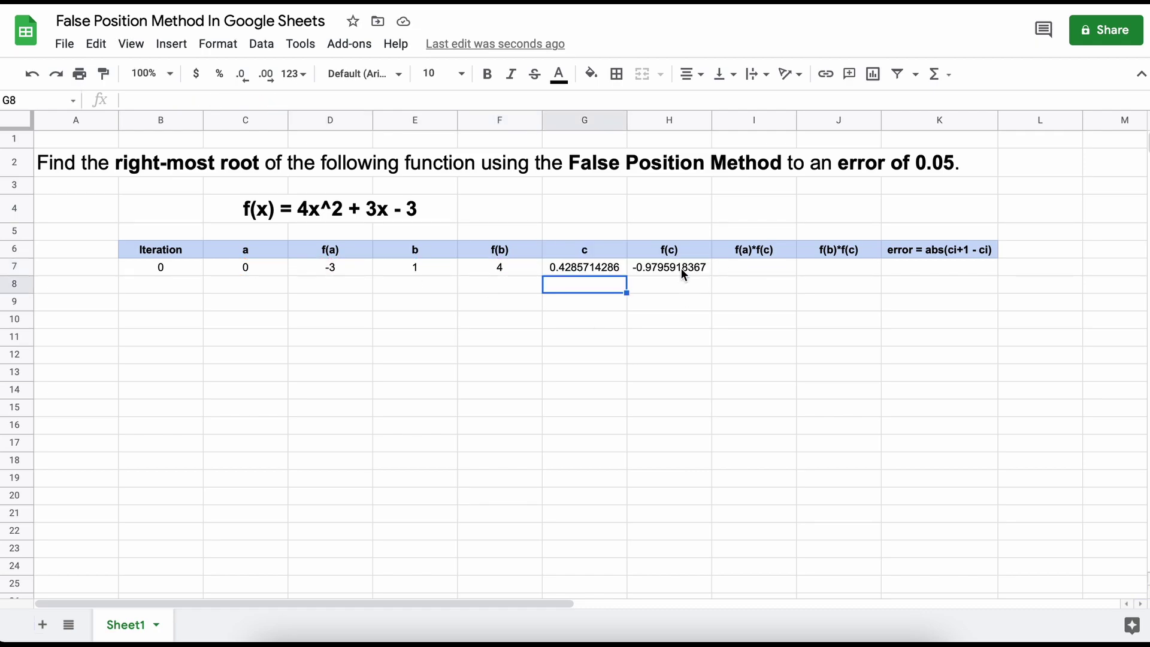
Step: Enter the f(a)*f(c) product =D7*H7 in I7
click(746, 270)
text(=)
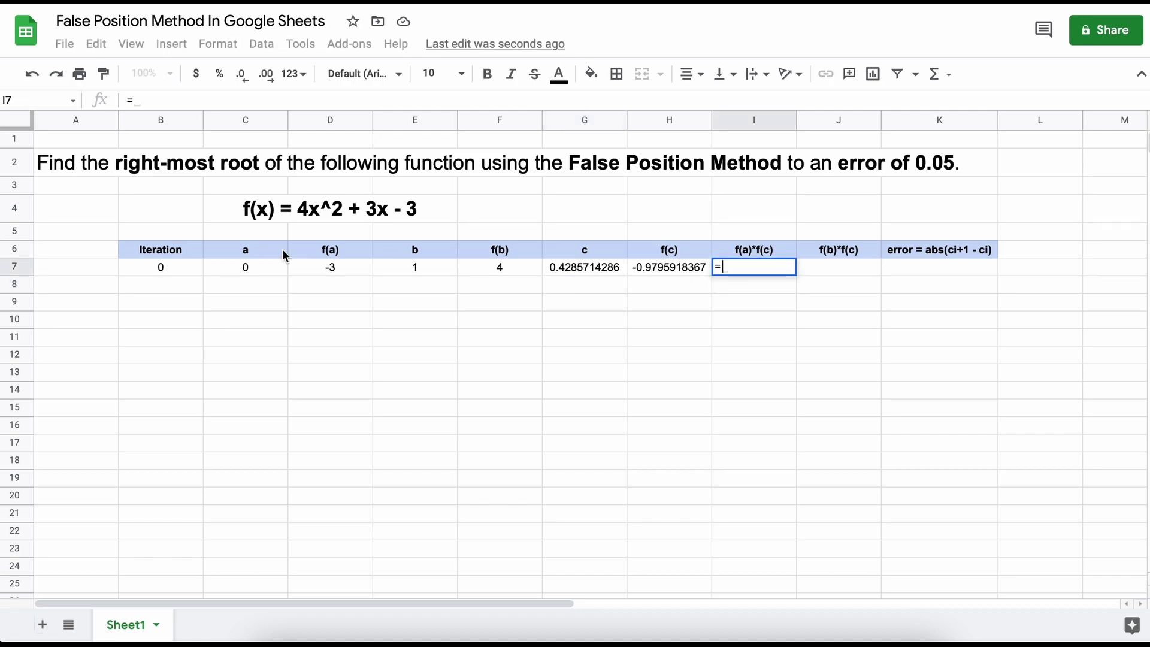
click(321, 267)
text(*)
click(506, 264)
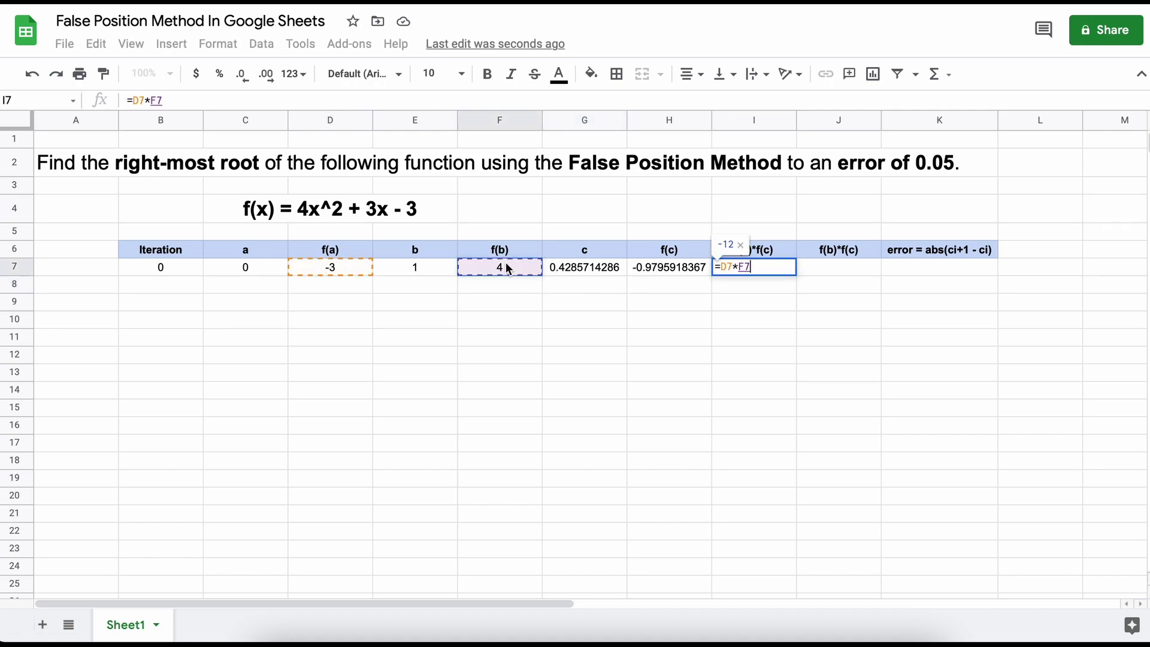
click(642, 270)
key(Return)
Step: Enter =F7*H7 in J7 and a dash for the first error in K7
click(839, 268)
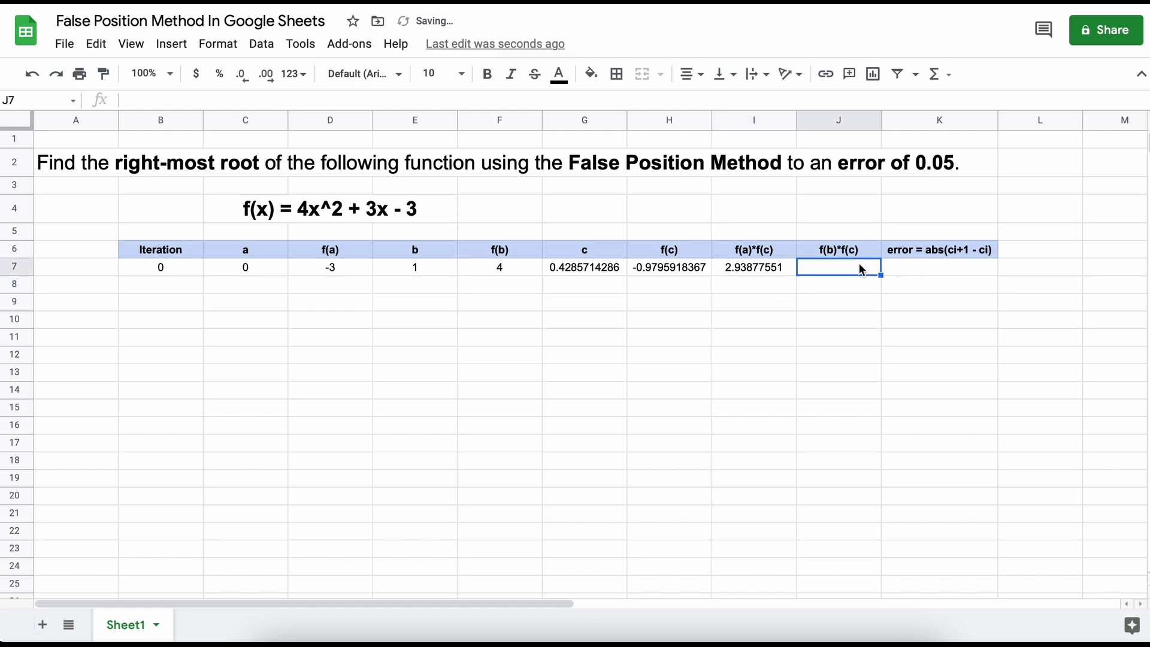
text(=)
click(486, 260)
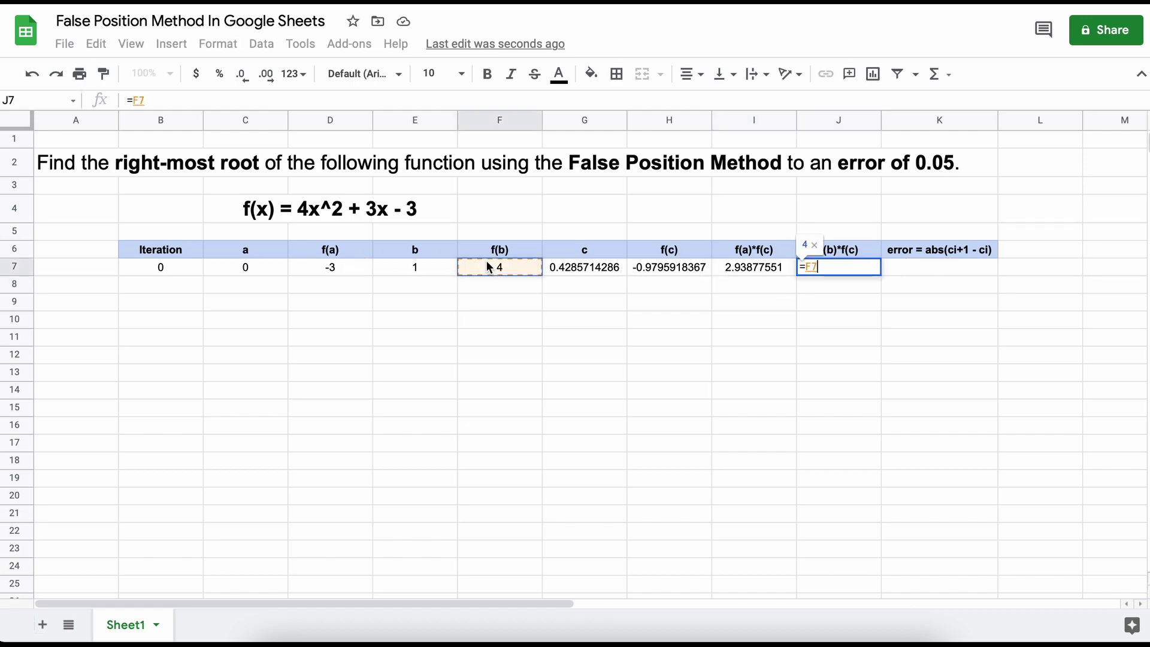
text(*)
click(650, 269)
key(Return)
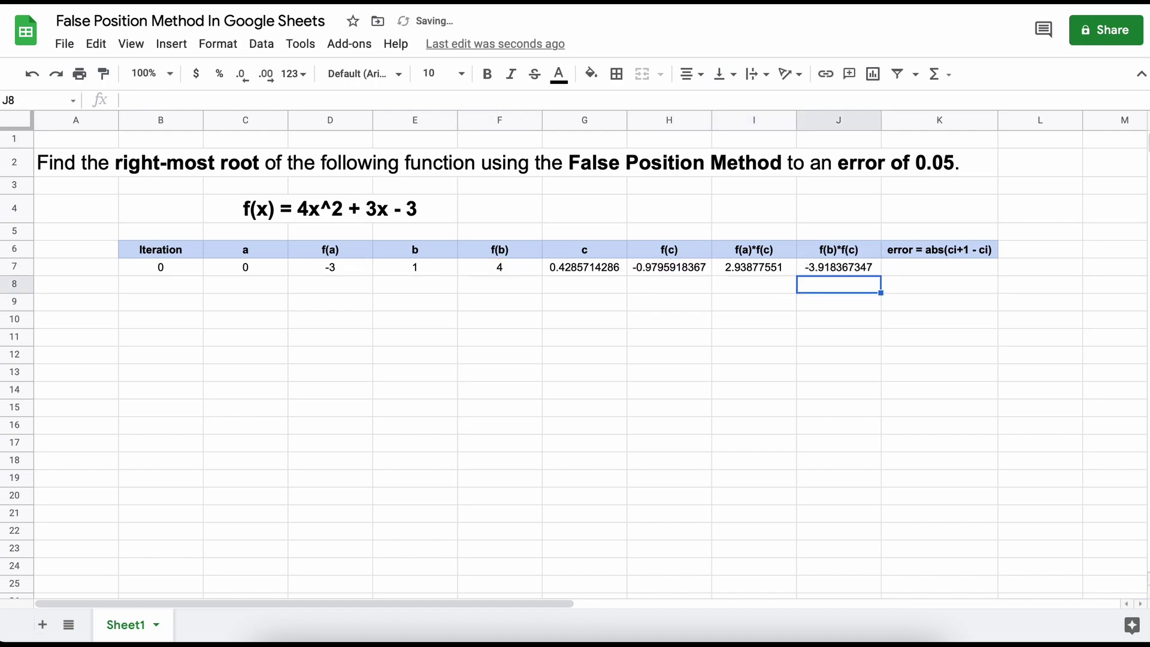
click(915, 267)
text(-)
click(193, 279)
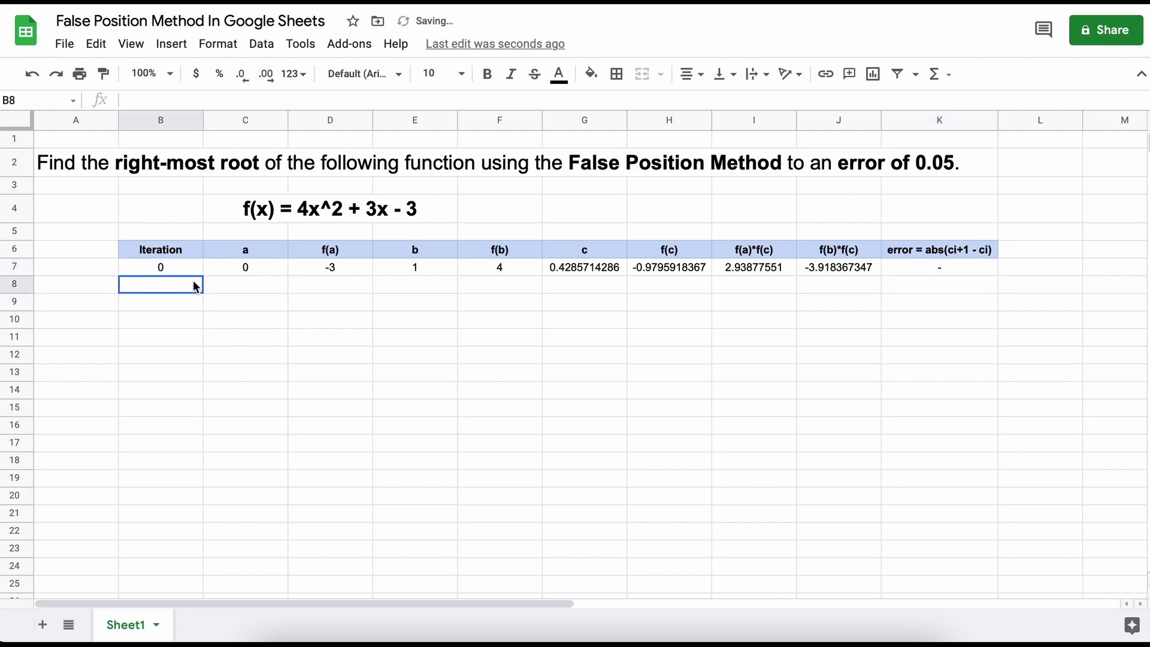
Step: Number iteration 1 in B8 and set its a in C8 to =IF(I7<0,C7,G7)
text(1)
click(226, 281)
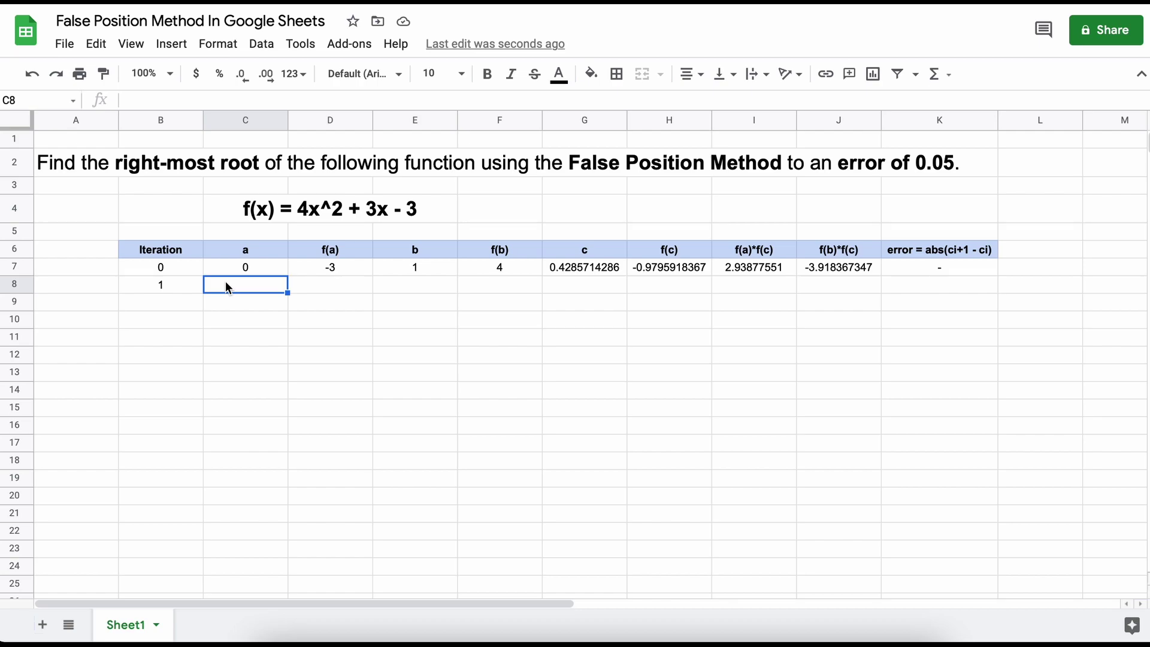
text(=IF()
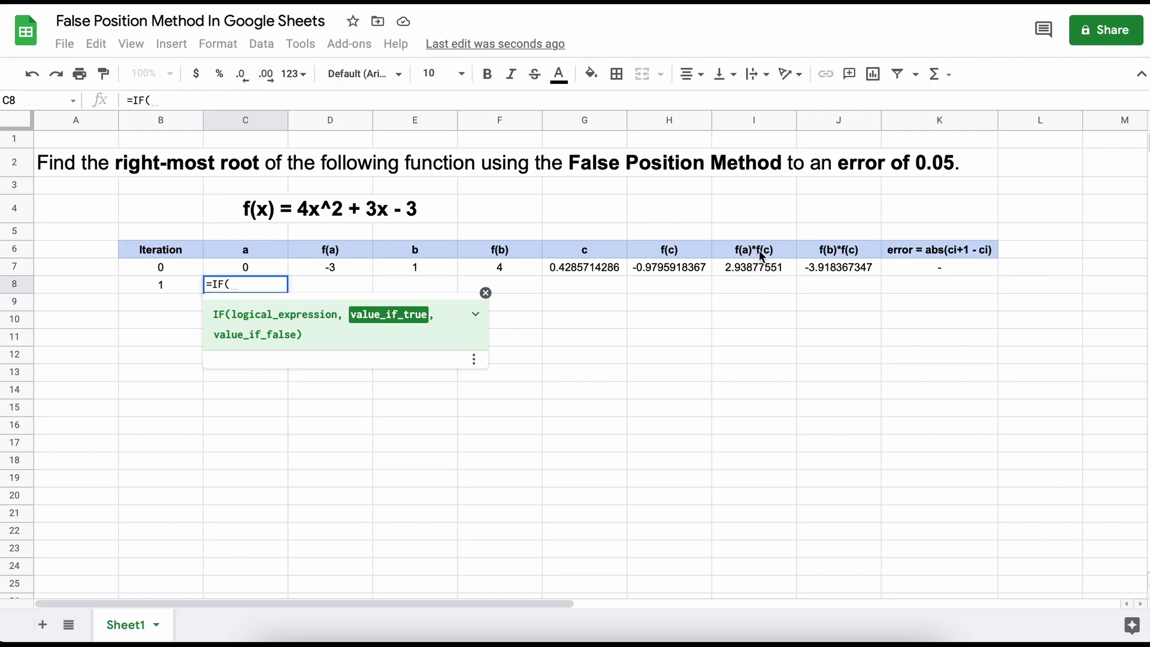
click(754, 268)
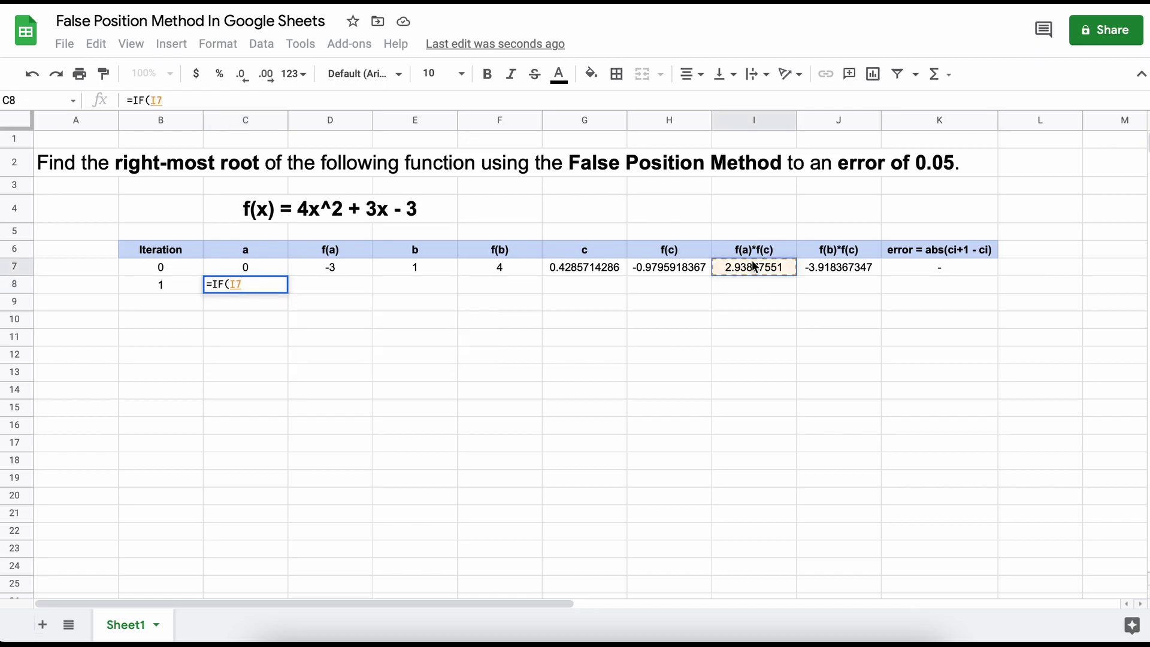
text(<0,)
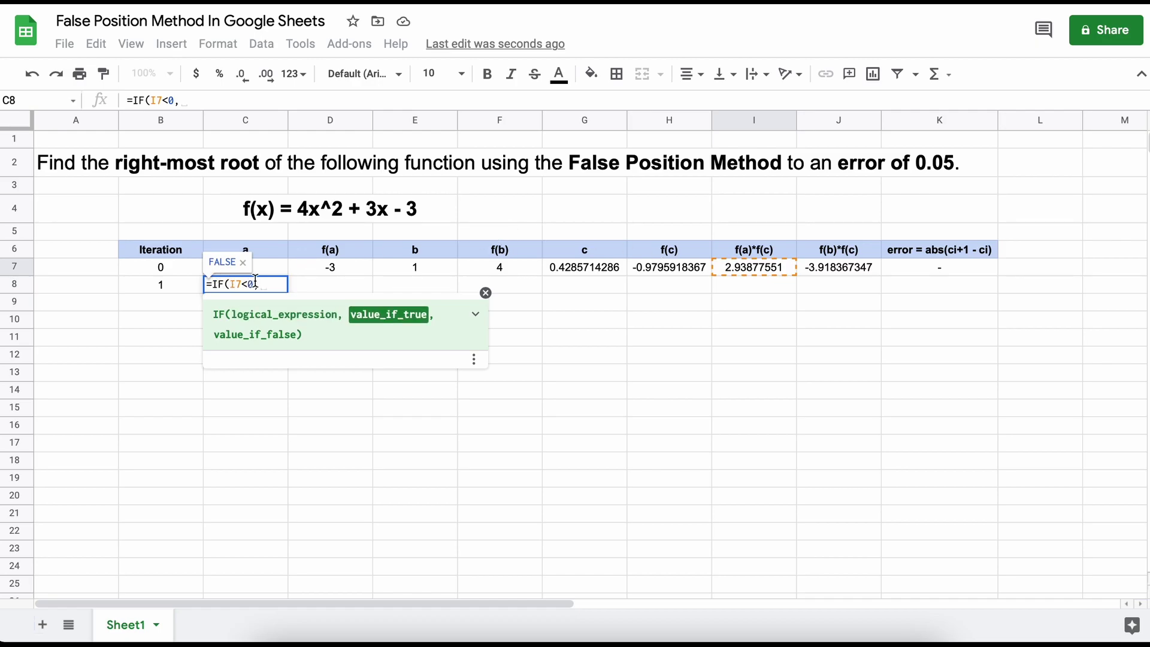
click(275, 271)
text(,)
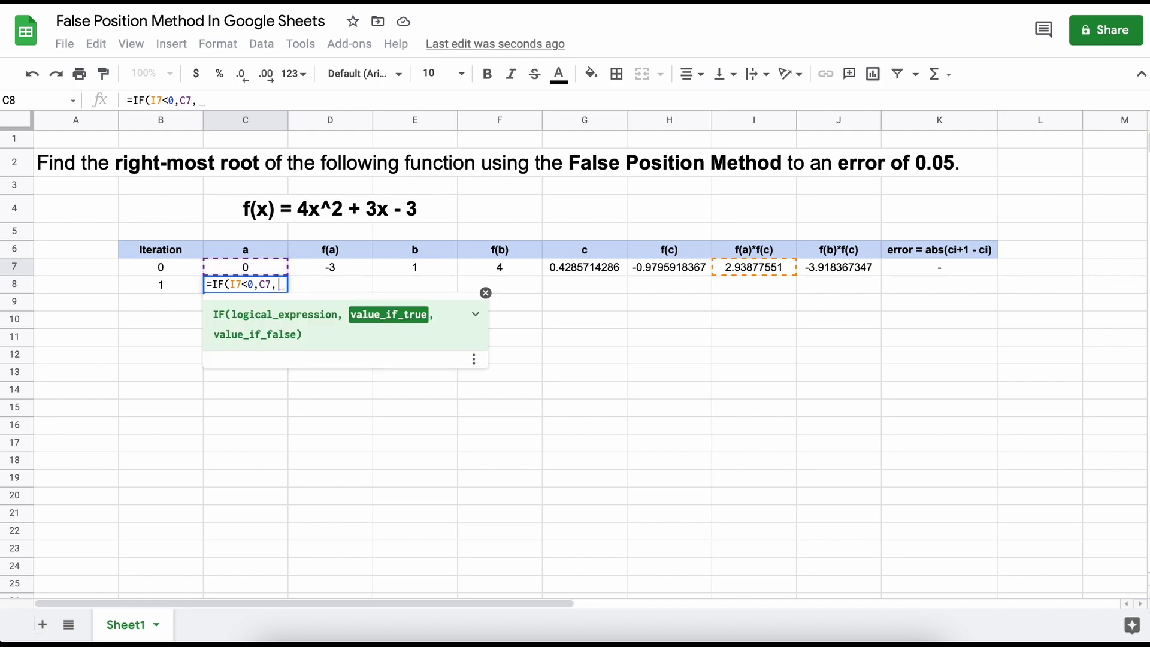
click(616, 273)
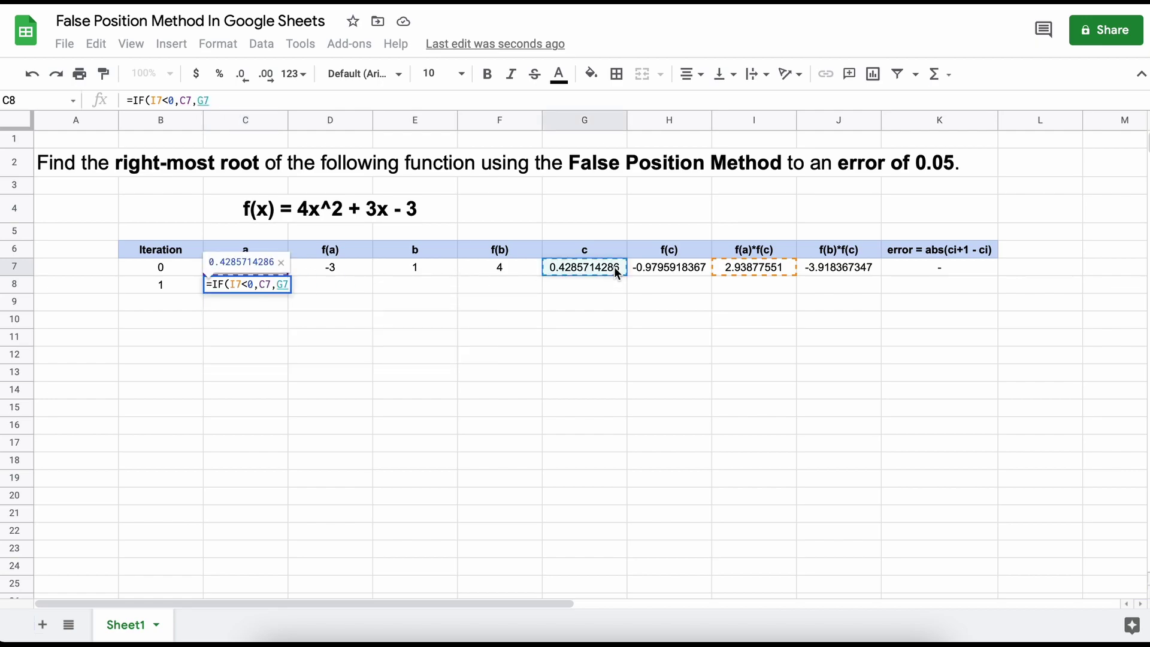
text())
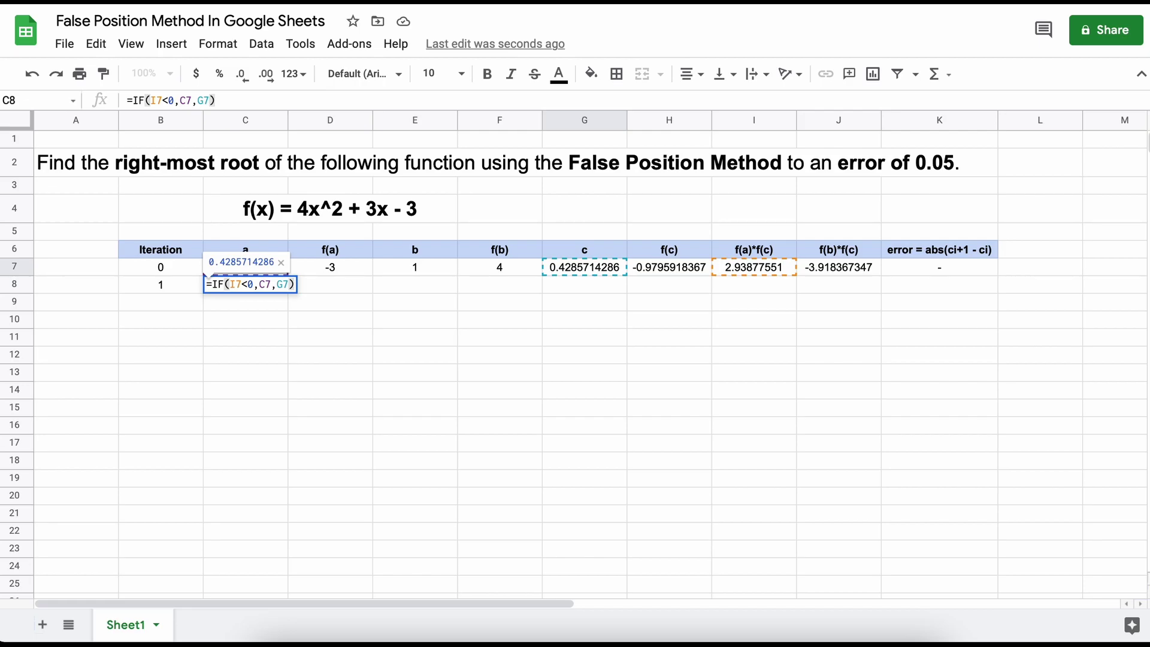
key(Return)
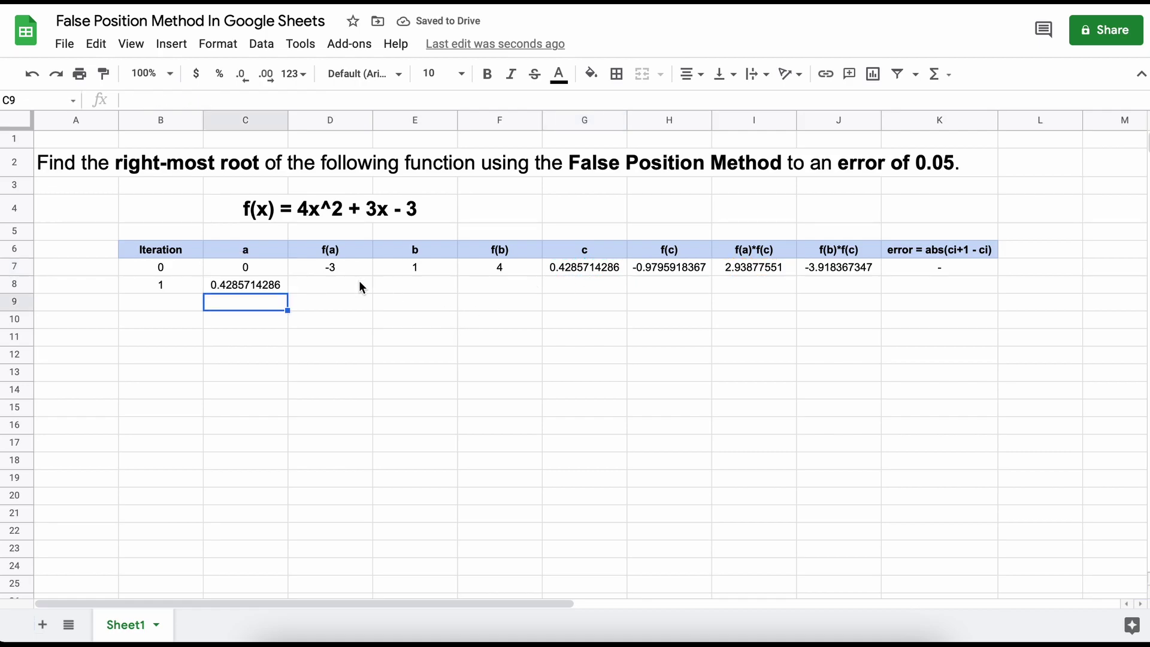
Step: Set the new b in E8 to =IF(J7<0,E7,G7)
click(414, 284)
text(=IF(J7<0)
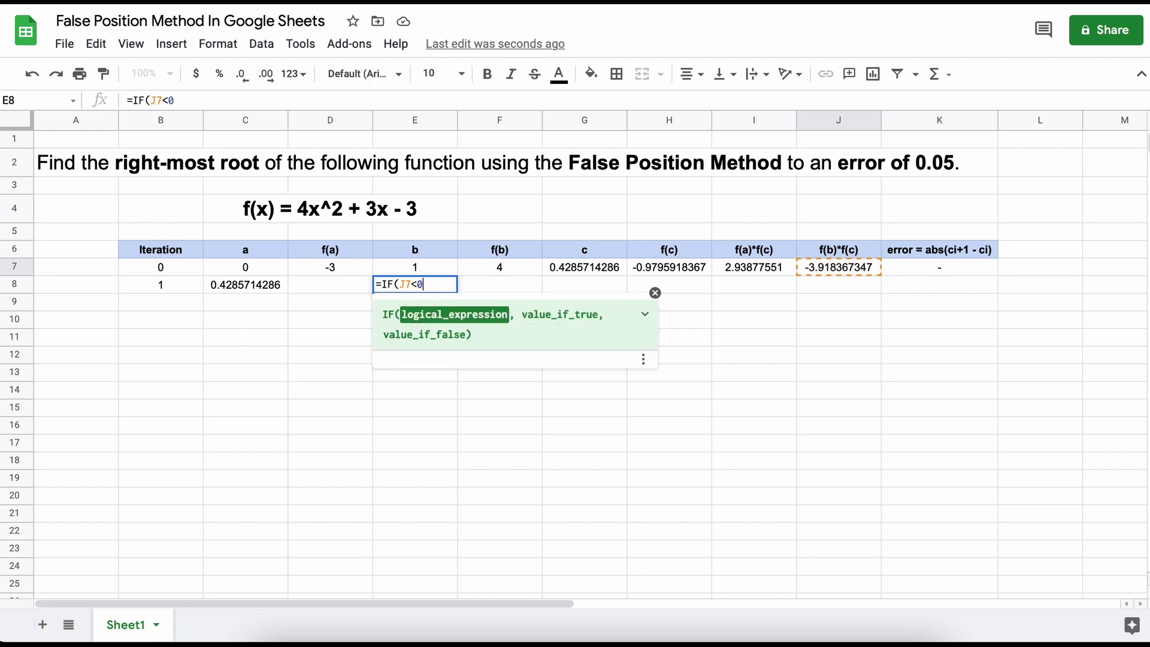
text(,)
click(457, 268)
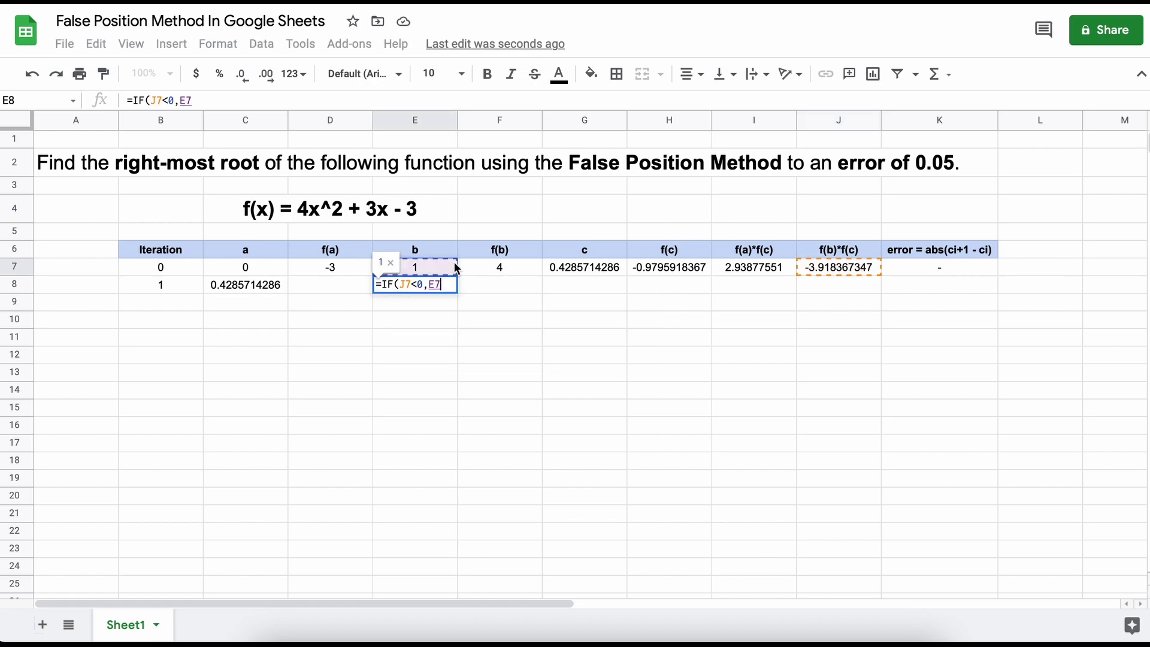
text(,)
click(615, 264)
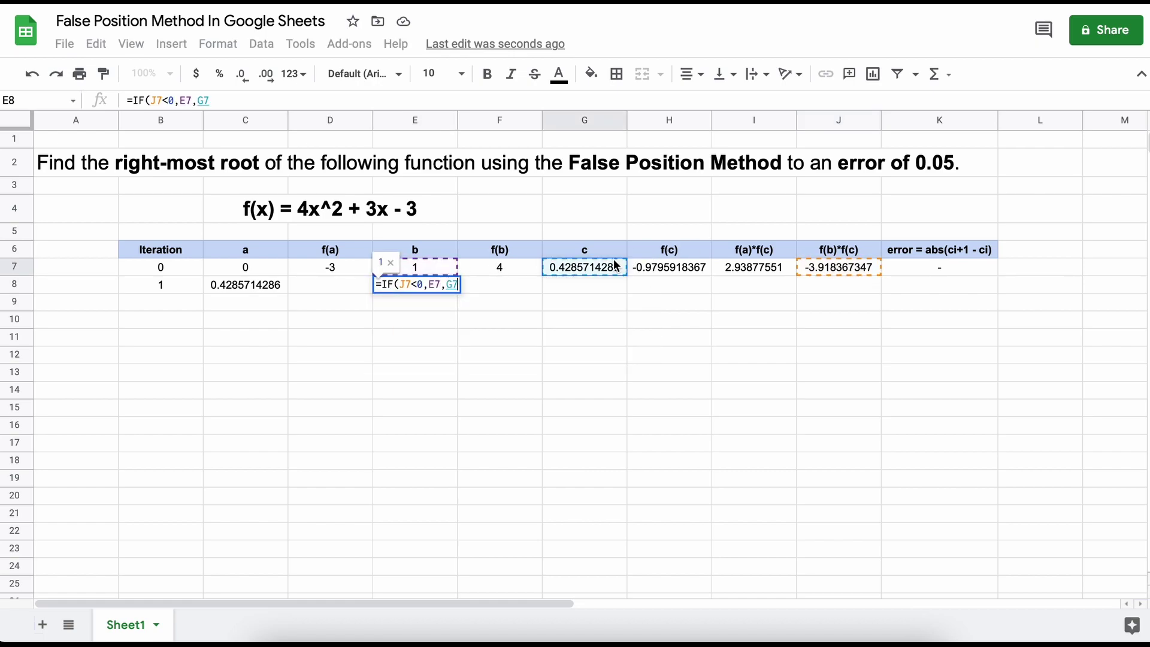
key(Return)
Step: Complete row 8's f(a), f(b), c and f(c) cells using the row-7 formulas
click(326, 280)
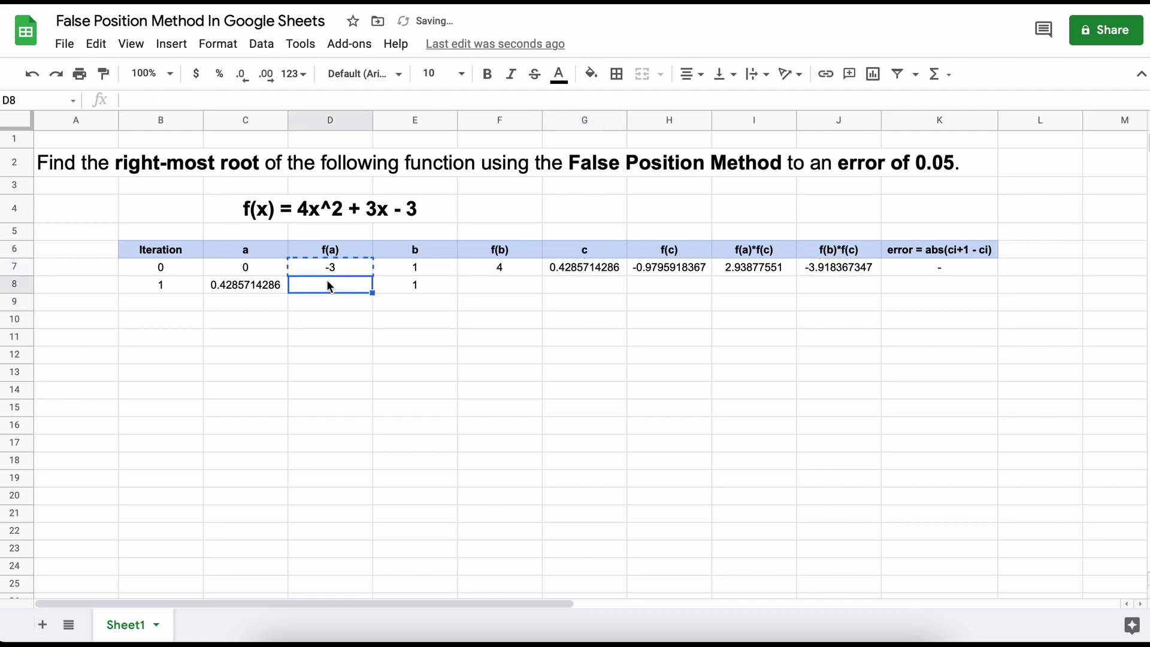
text(-0.9795918367)
click(499, 270)
click(501, 284)
text(=(4*E8^2)+3*E8-3)
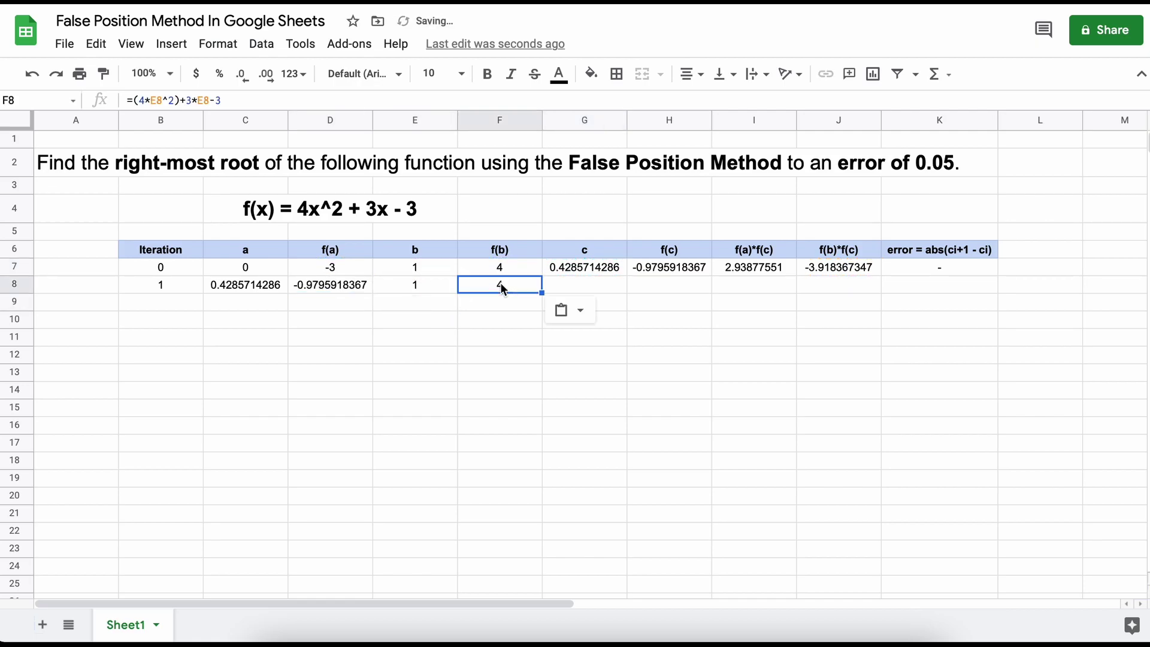
click(620, 266)
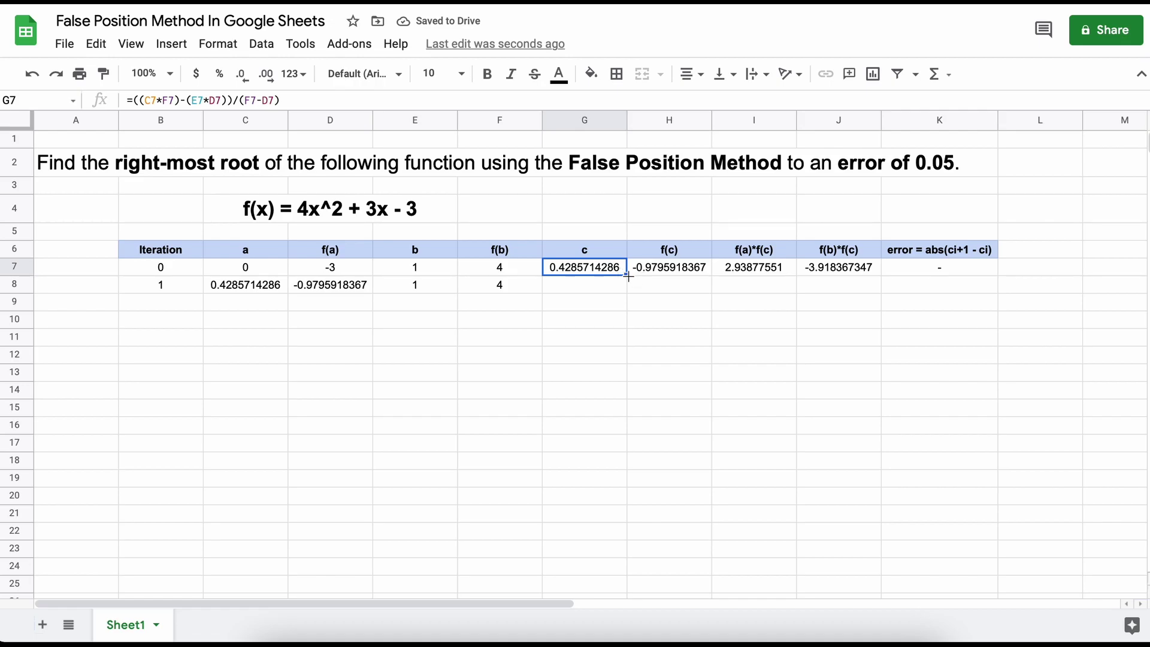
drag(627, 276, 627, 292)
click(654, 268)
key(ctrl+c)
click(656, 281)
key(ctrl+v)
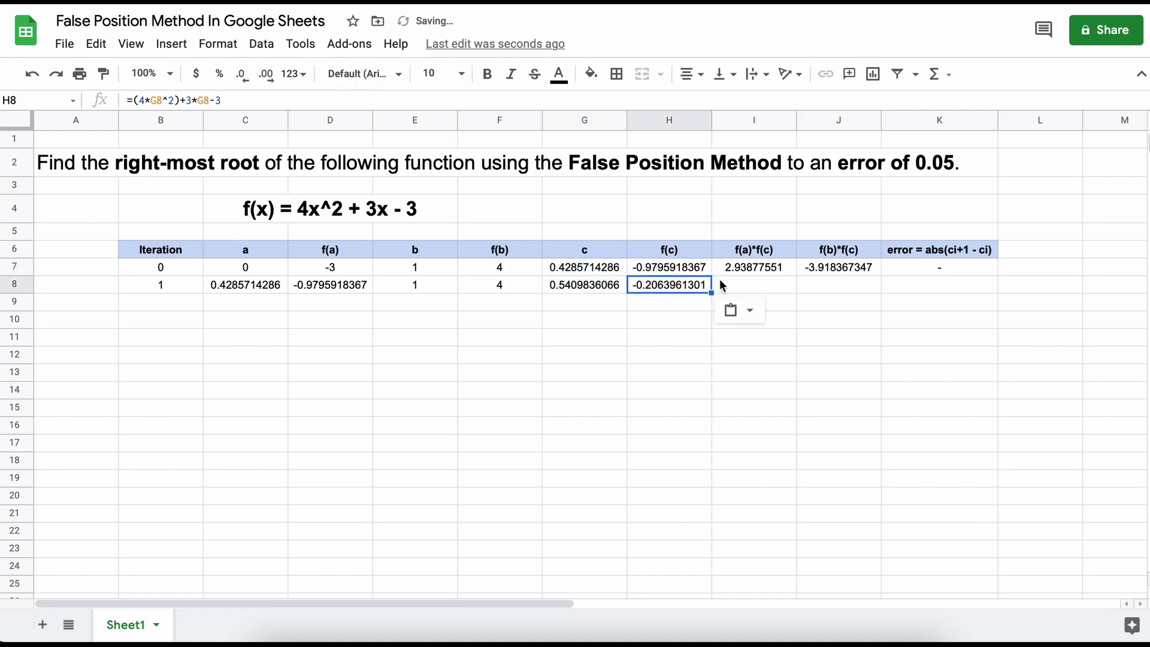
Step: Carry the product columns into row 8 and set K8's error to =ABS(G8-G7)
drag(749, 271, 880, 290)
click(900, 283)
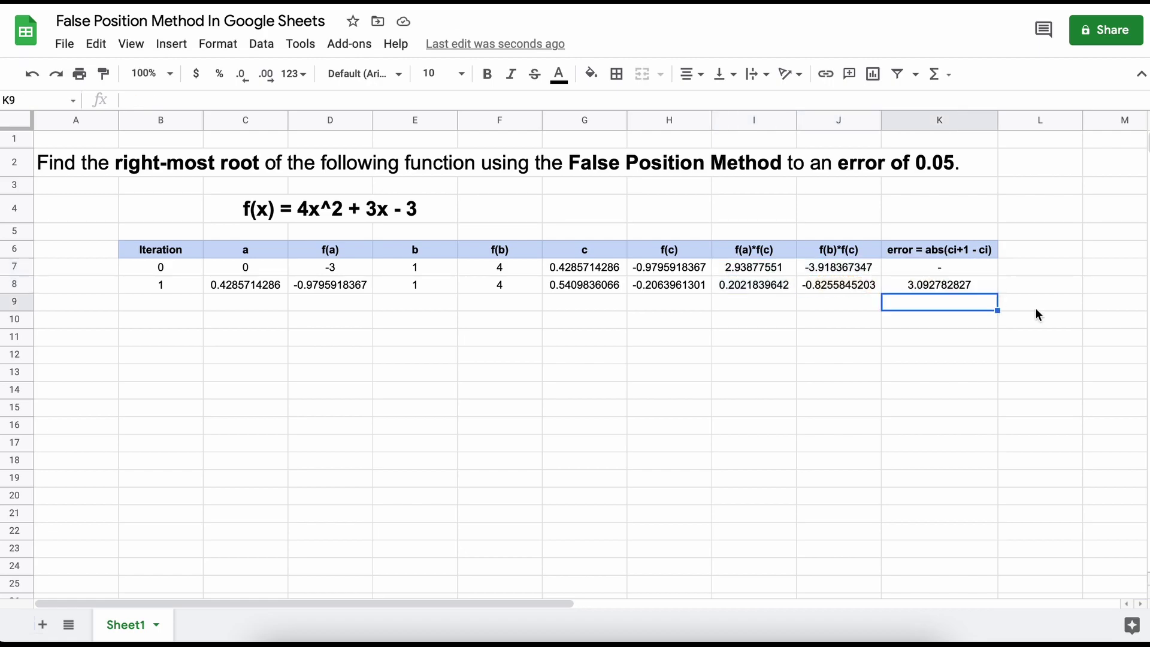
click(155, 101)
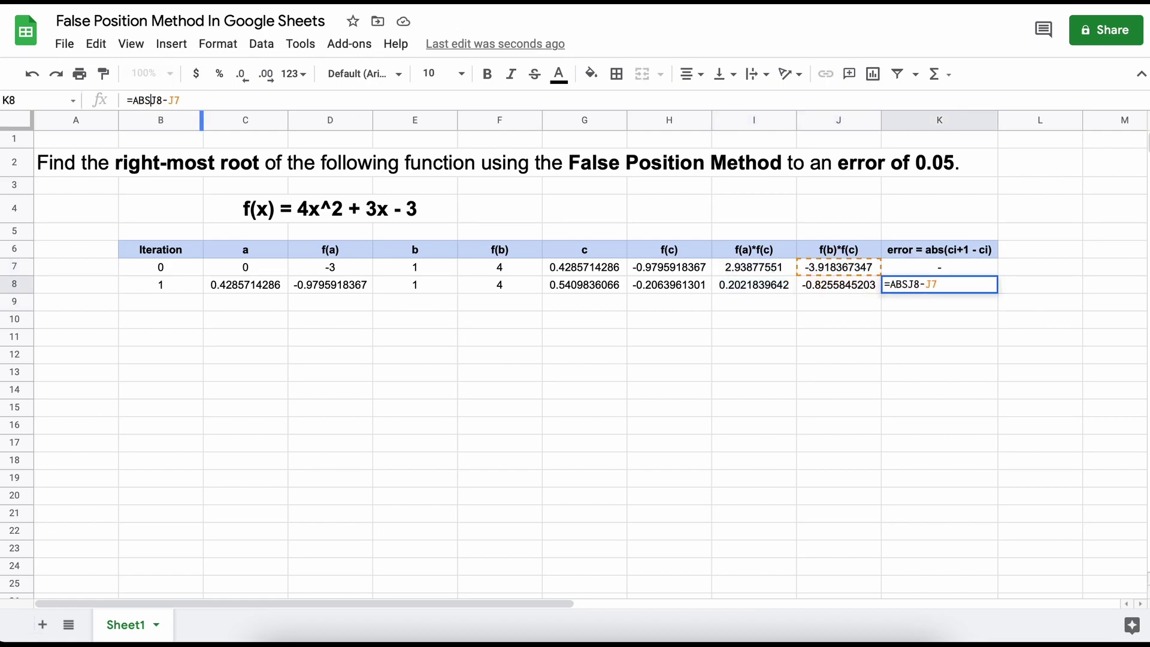
drag(157, 101, 187, 101)
key(Delete)
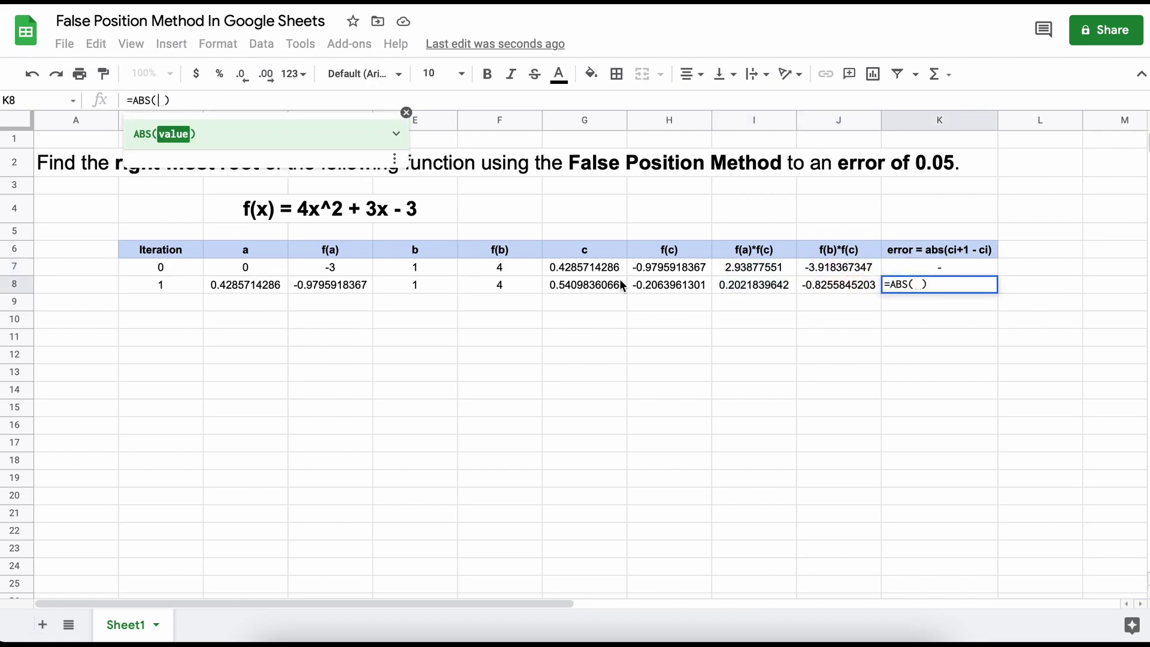
click(585, 285)
text(-)
click(585, 267)
key(Return)
Step: Fill row 8 down through row 12, numbering iterations with =B8+1 up to 5
drag(160, 284, 939, 287)
drag(998, 293, 995, 348)
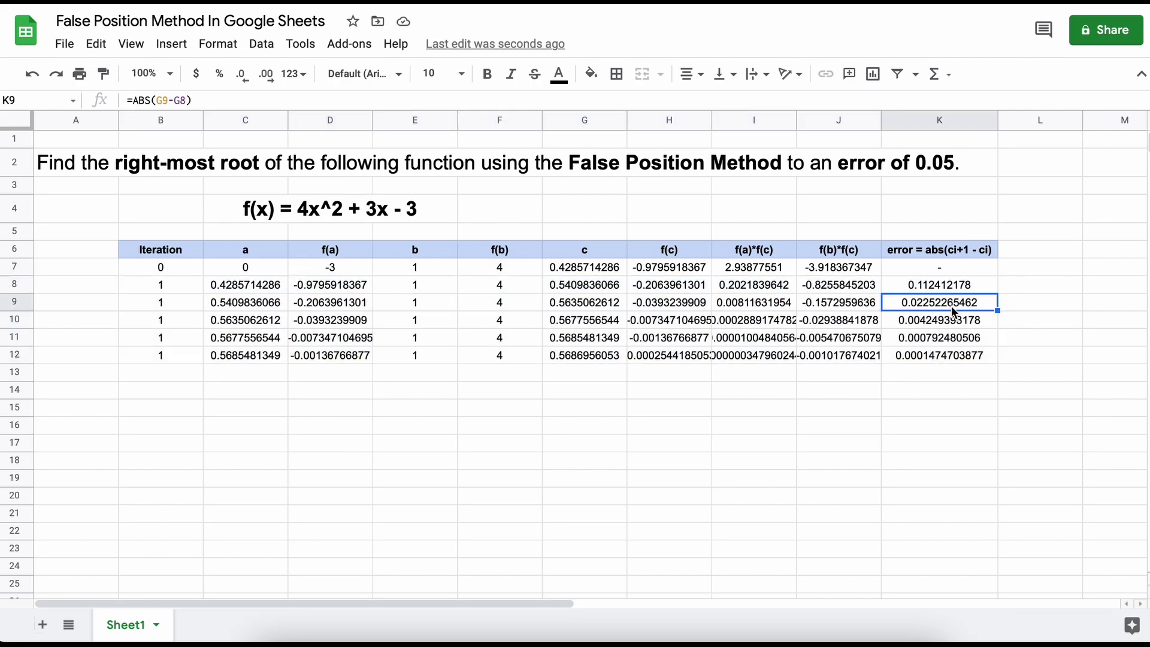
click(160, 302)
text(=B8+1)
key(Return)
drag(161, 266, 203, 362)
drag(161, 302, 940, 303)
Step: Shade iteration 2's row (B9:K9) light green
click(592, 73)
click(680, 193)
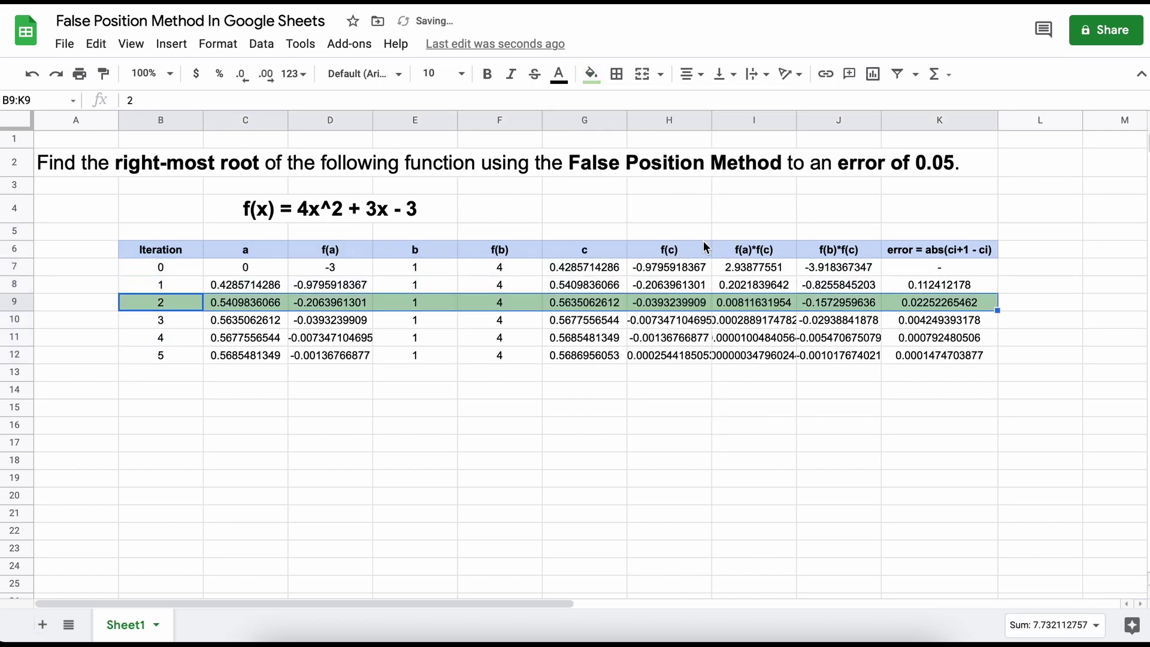
click(750, 374)
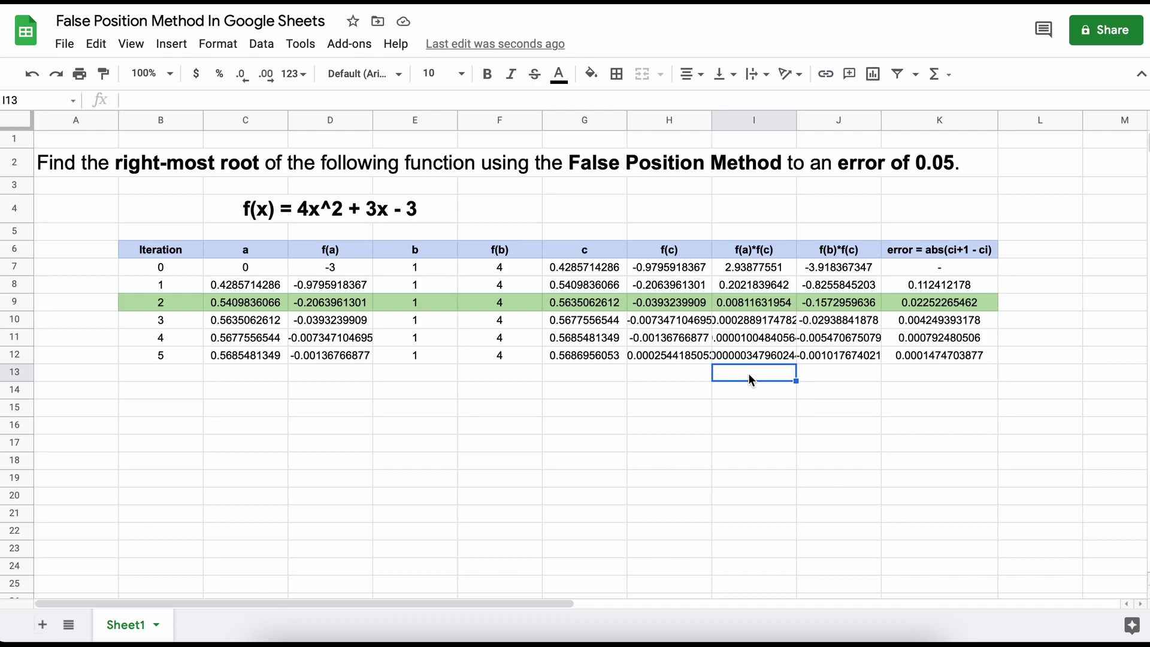
Step: Add 'x' and 'f(x)' headers in N6:O6 with a light blue fill
scroll(749, 373, right, 10)
click(447, 249)
text(x)
click(532, 249)
text(f(x))
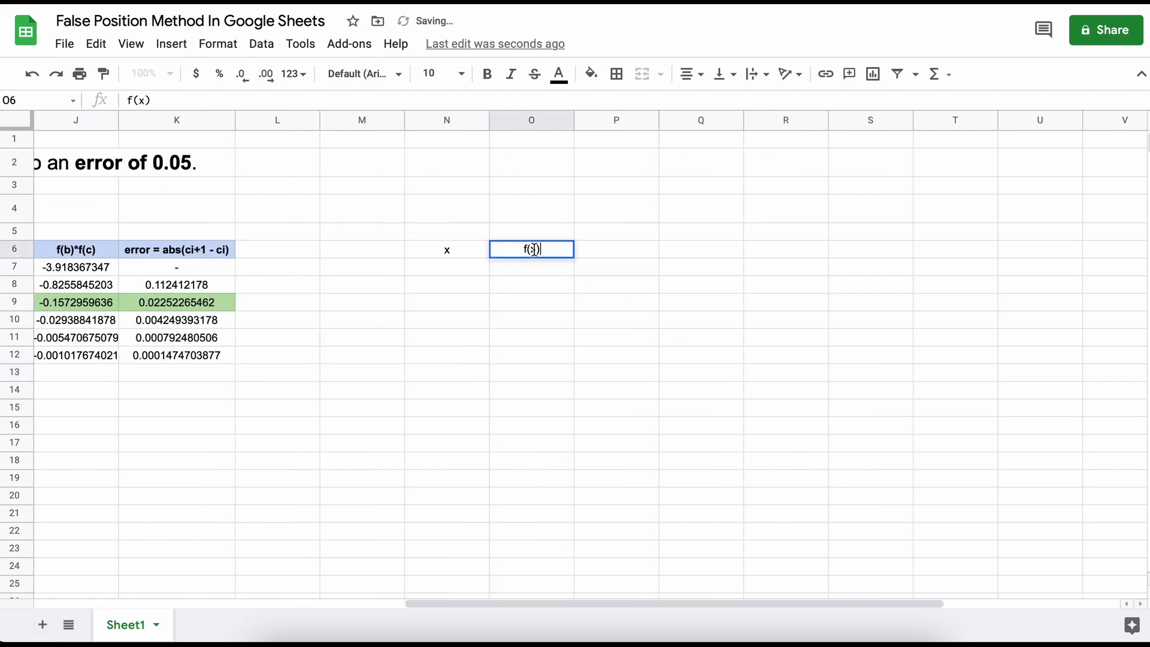
drag(534, 250, 449, 249)
click(591, 73)
click(713, 181)
Step: Enter x values 0 and 0.01 with the formula =4*N7^2+3*N7-3 beside them
click(467, 268)
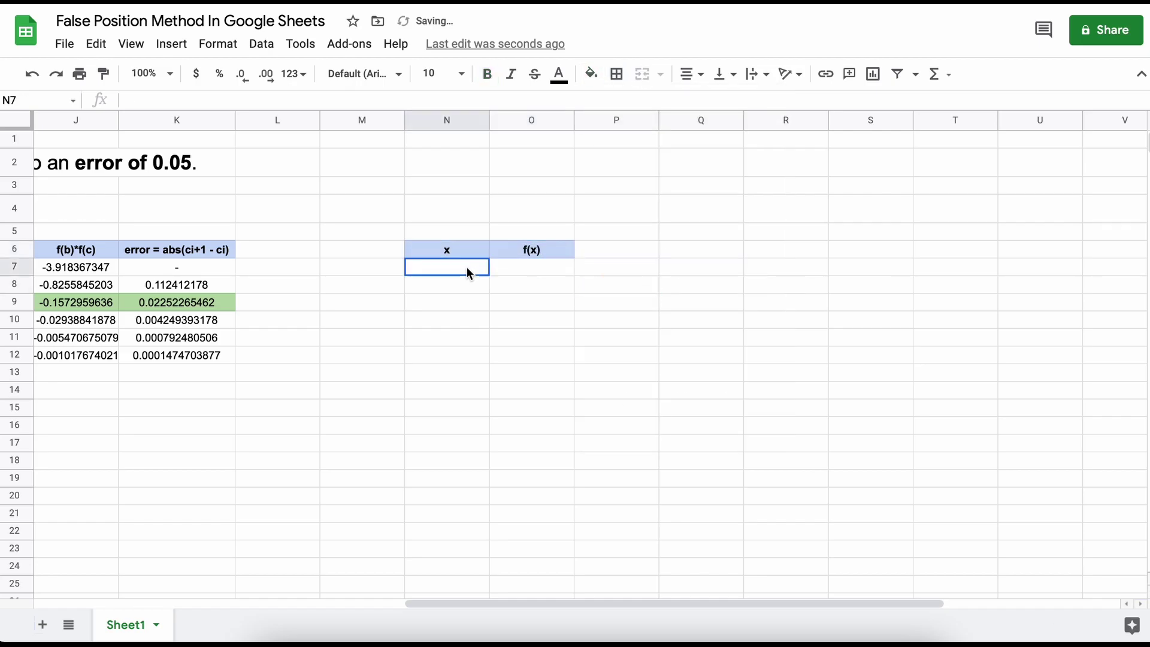
text(0)
key(Tab)
scroll(467, 268, left, 10)
scroll(504, 264, right, 7)
text(=4*N7^2+3*N7-3)
key(Return)
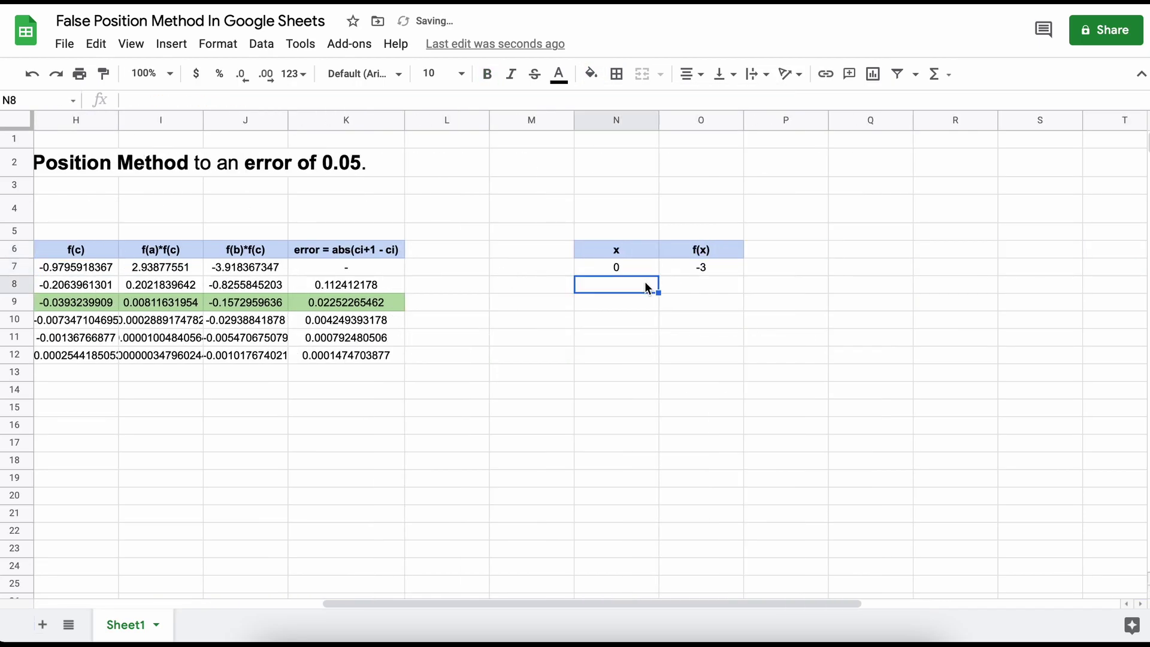
text(0.01)
key(Tab)
key(ctrl+v)
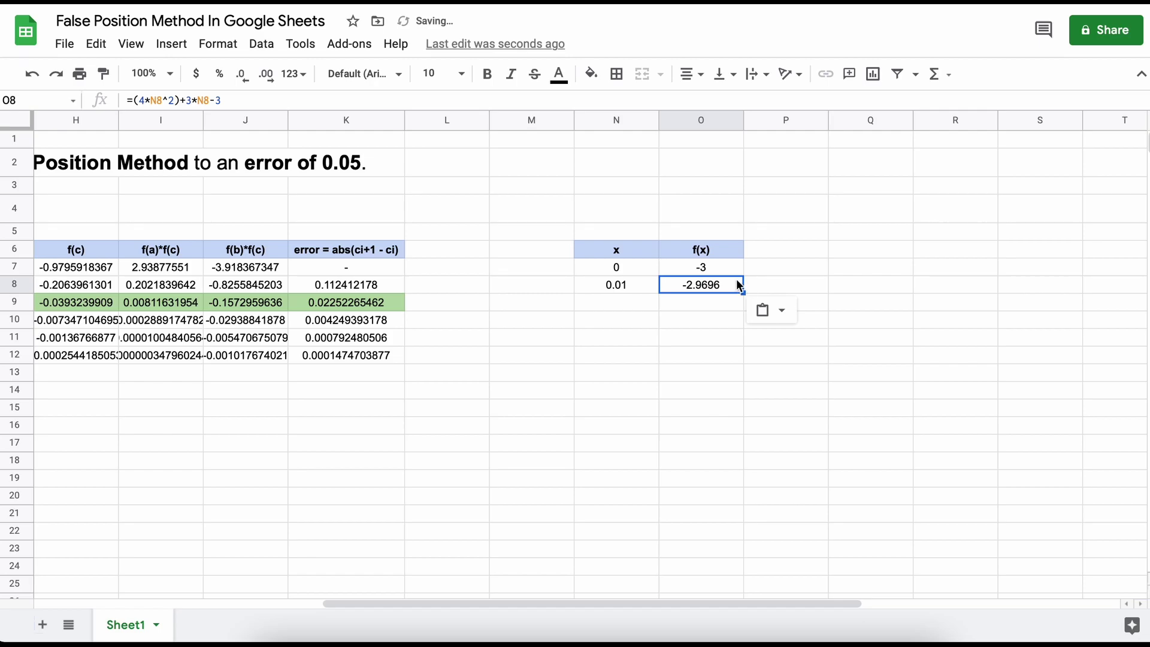
Step: Extend the x and f(x) rows down until x reaches 1 at row 107
drag(616, 267, 725, 646)
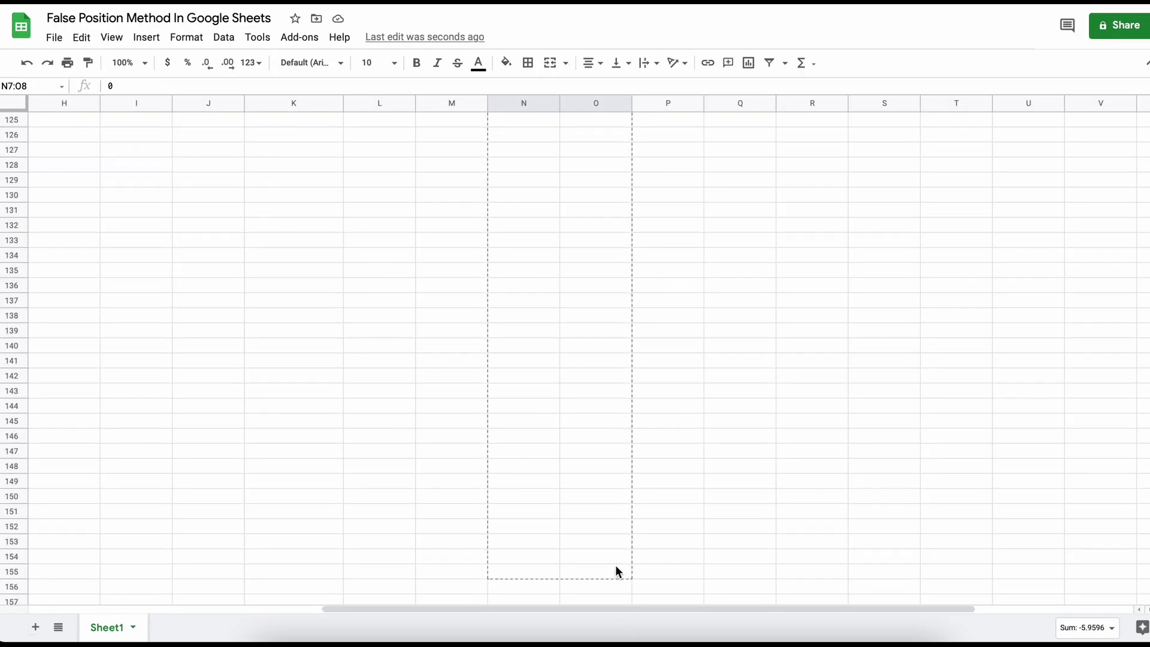
drag(616, 570, 555, 221)
scroll(555, 221, up, 5)
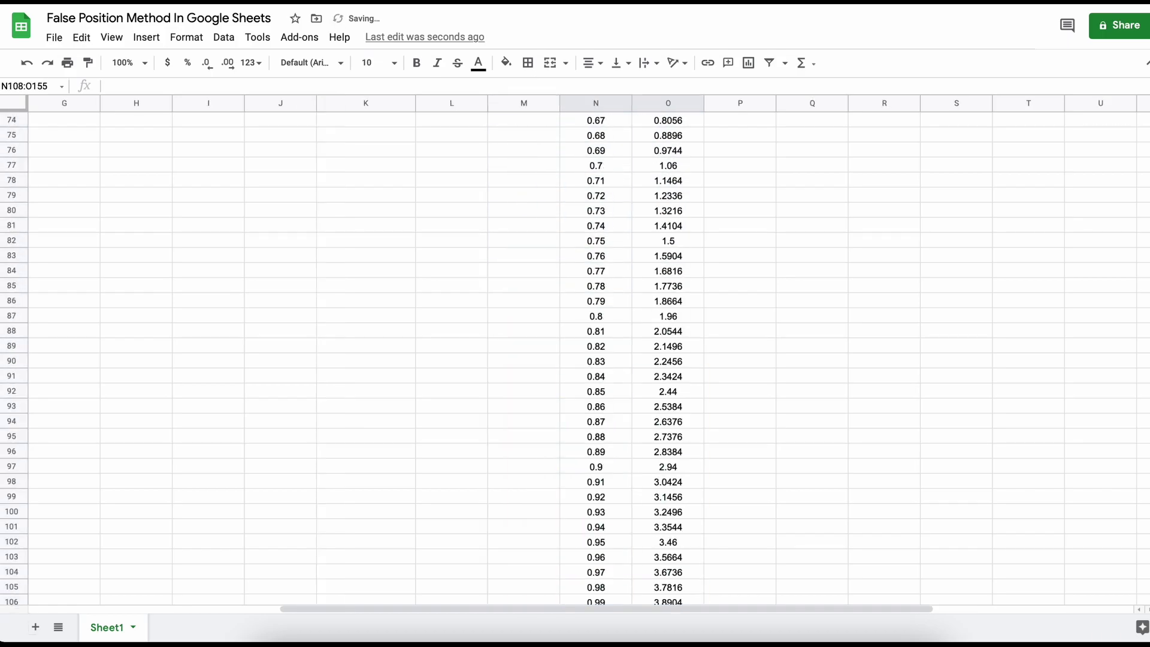
scroll(668, 513, down, 2)
click(674, 511)
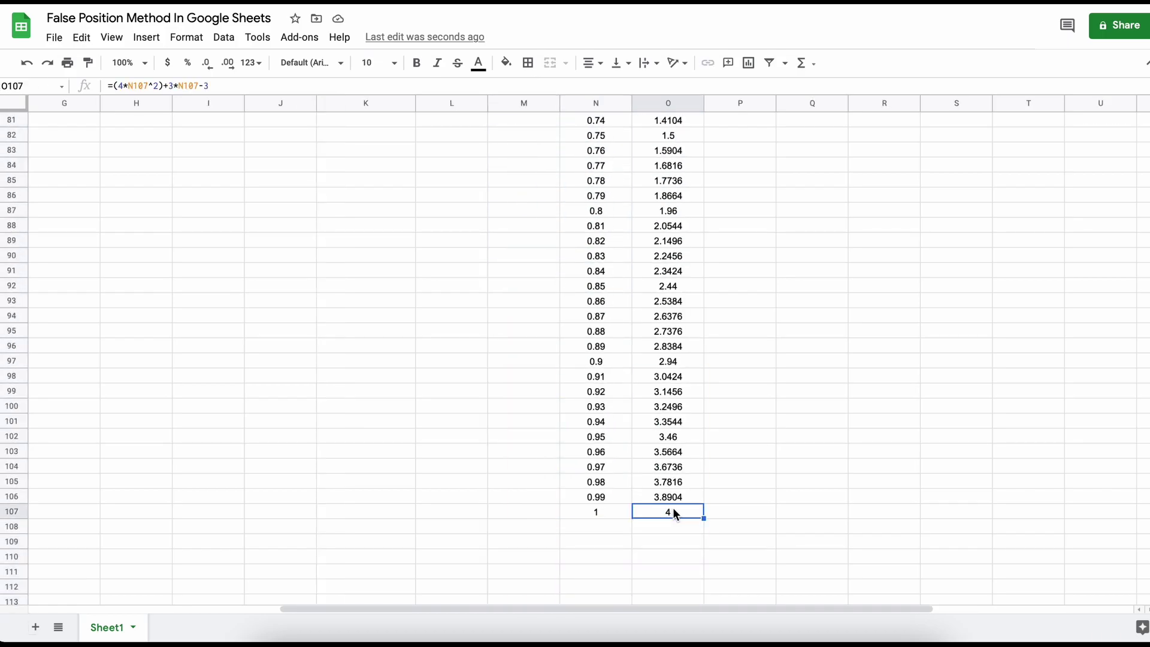
drag(673, 511, 1133, 189)
Step: Insert a line chart of f(x) against x and place it beside the table
click(146, 37)
click(170, 236)
key(Escape)
drag(488, 103, 452, 101)
click(887, 157)
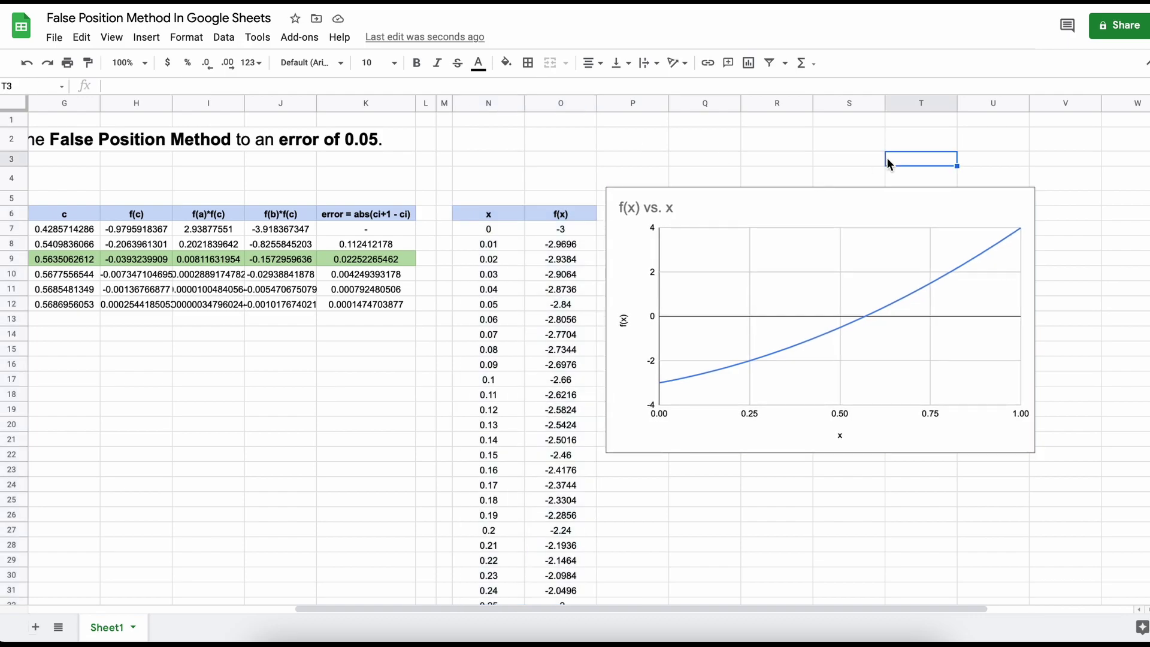
Step: Draw a vertical line and position it on the chart's root near x≈0.57
click(146, 38)
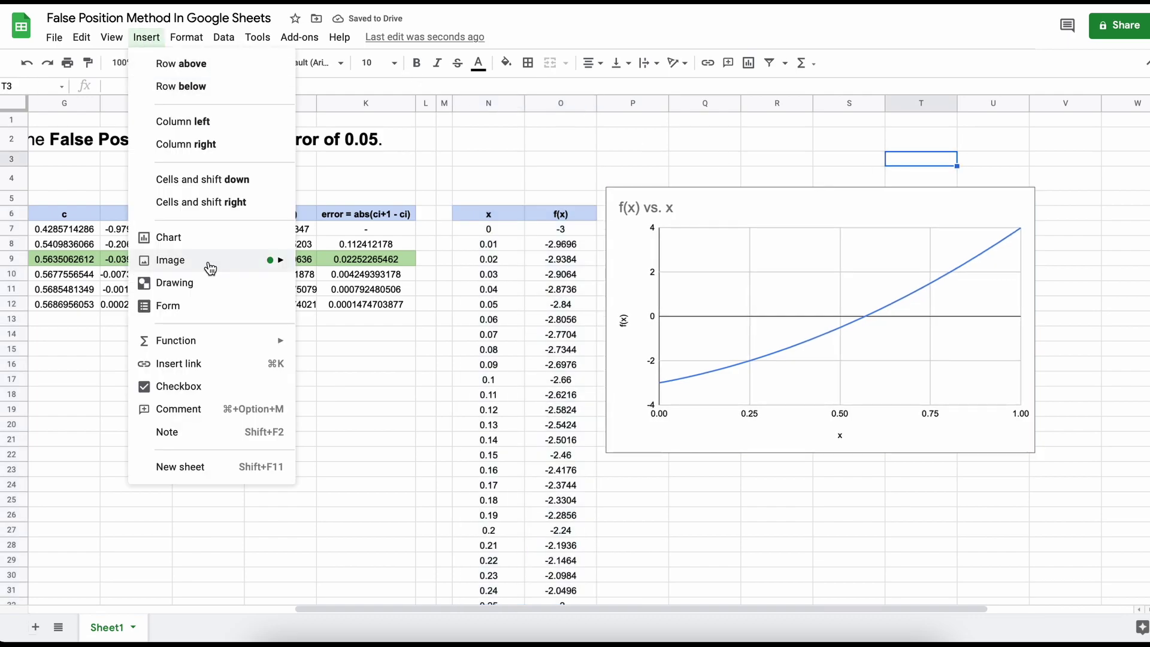
click(198, 282)
click(410, 76)
drag(588, 220, 588, 381)
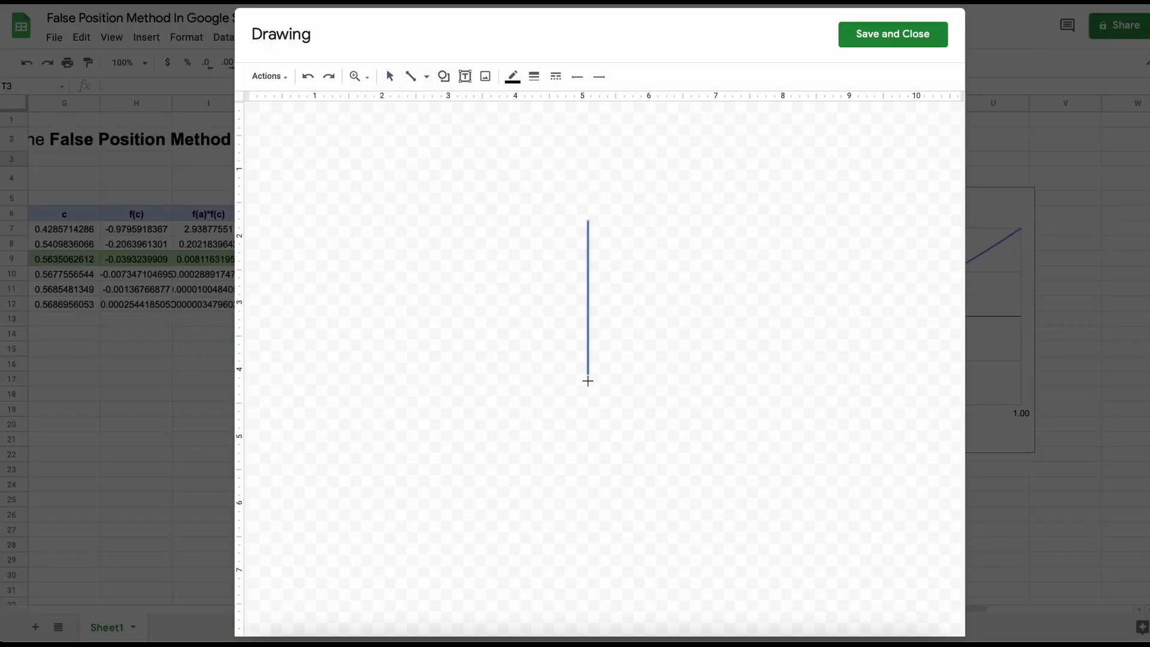
click(893, 33)
drag(897, 211, 867, 279)
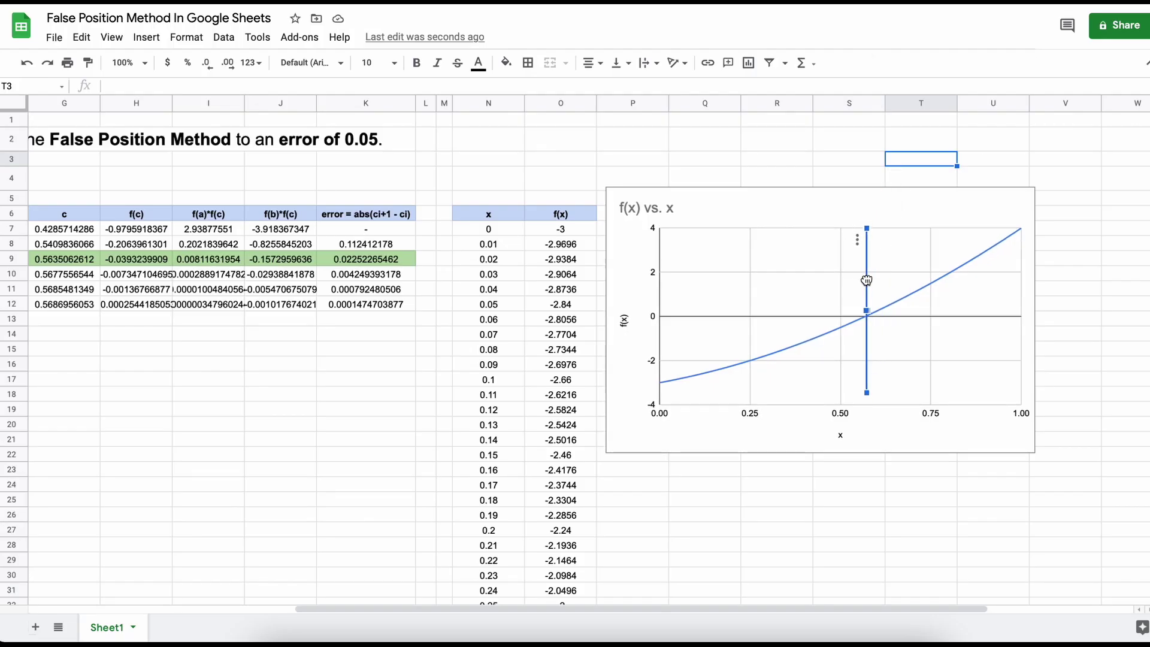
click(907, 178)
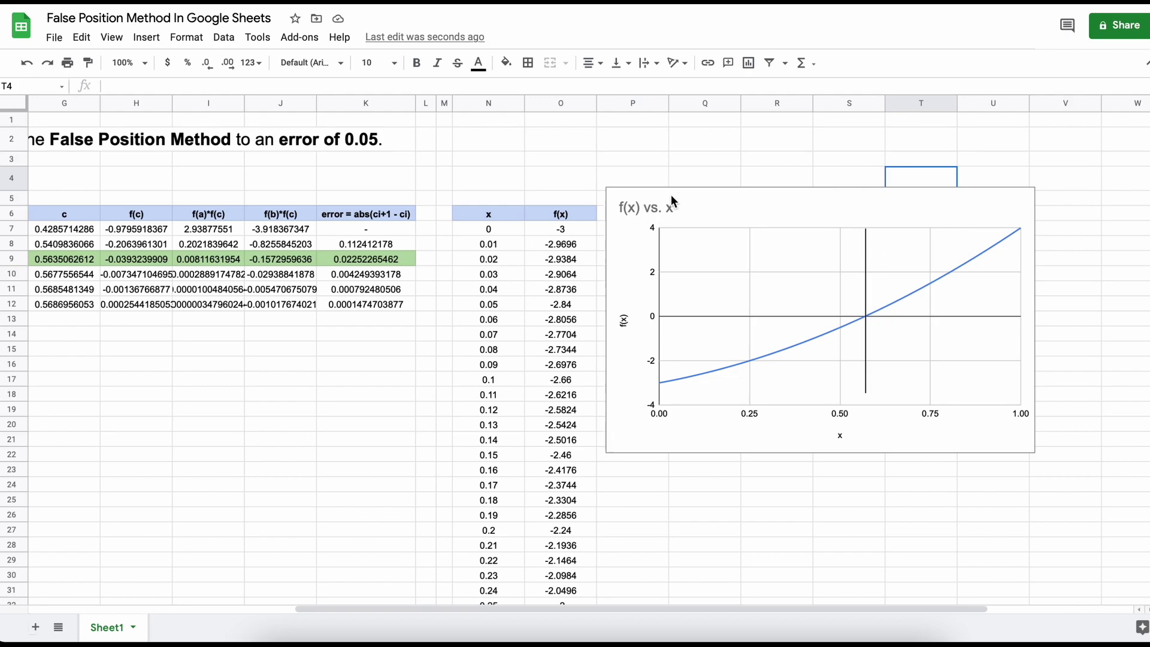
click(425, 103)
Step: Add the header 'Root present b/t A & B?' in L6 and widen column L
drag(435, 103, 506, 103)
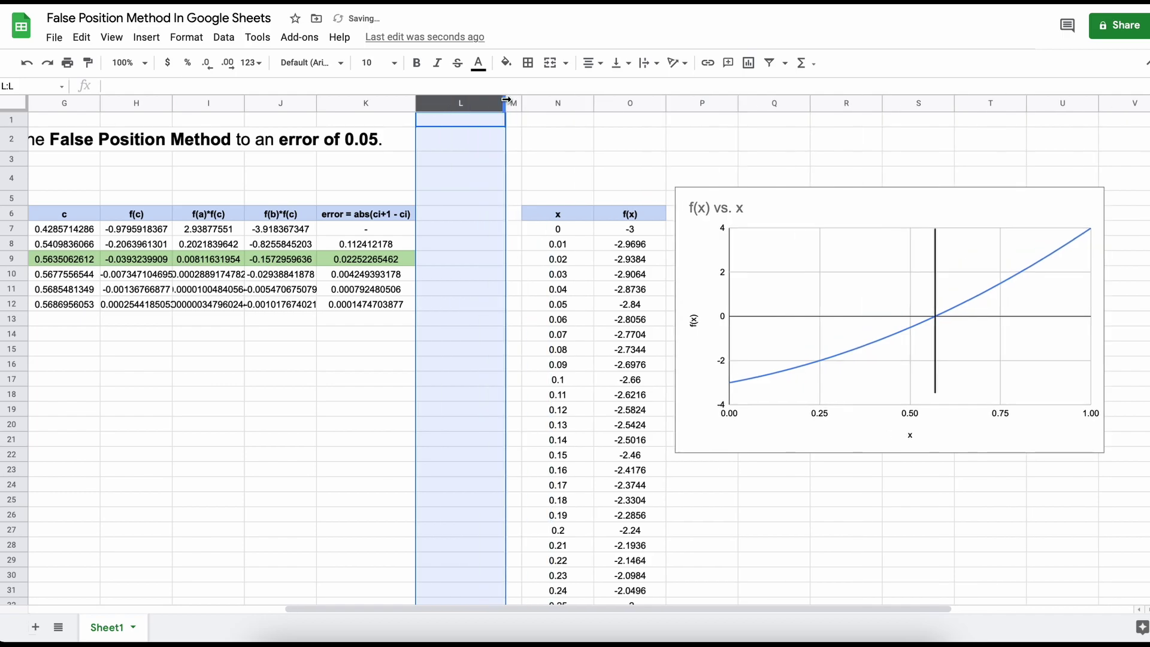
click(478, 213)
key(Left)
key(ctrl+x)
key(Right)
key(ctrl+v)
key(BackSpace)
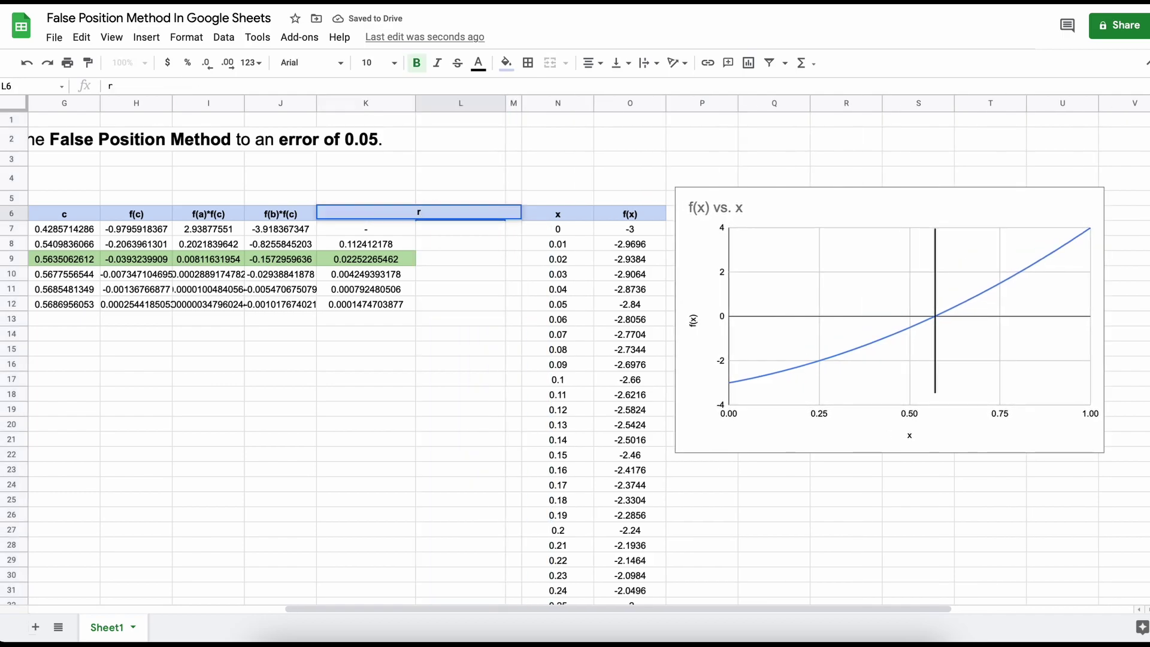
text(Root present b/t A & B?)
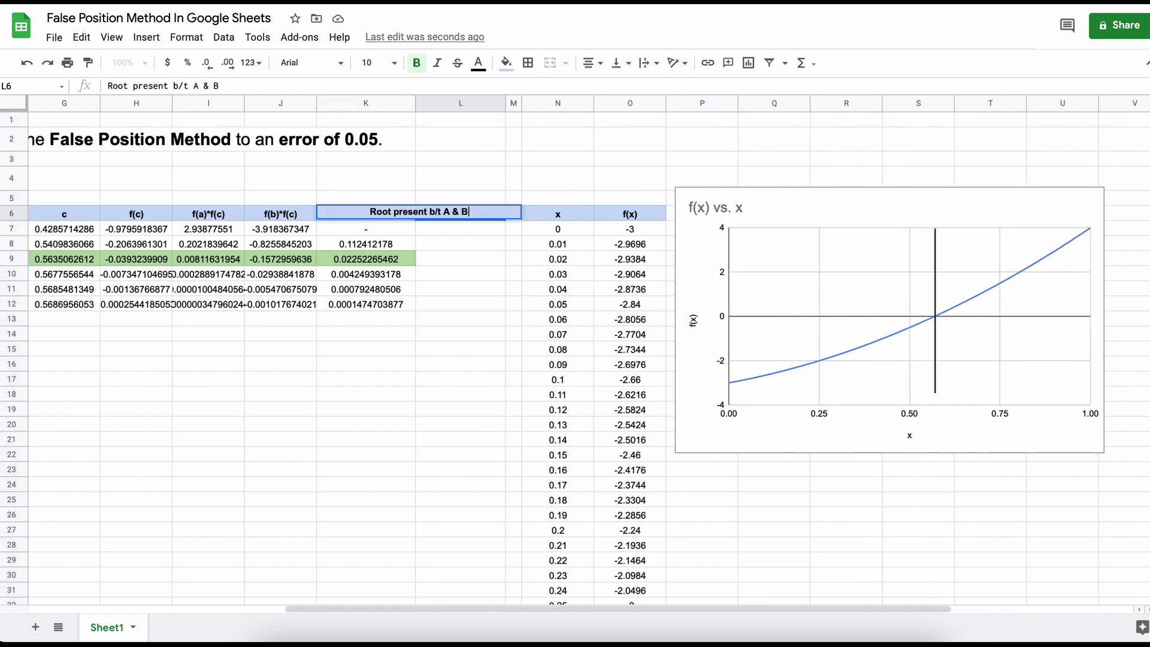
key(Tab)
drag(518, 106, 581, 105)
Step: Enter =IF(OR(I7<0,J7<0),TRUE,FALSE) in L7
click(501, 225)
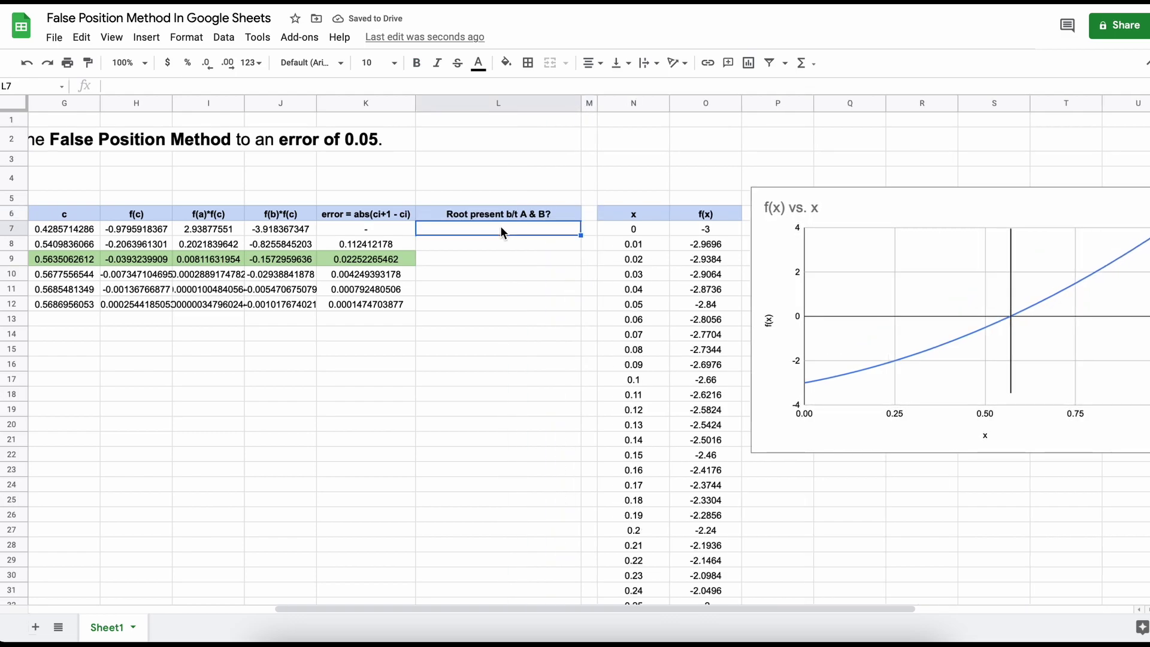
text(=IF(OR()
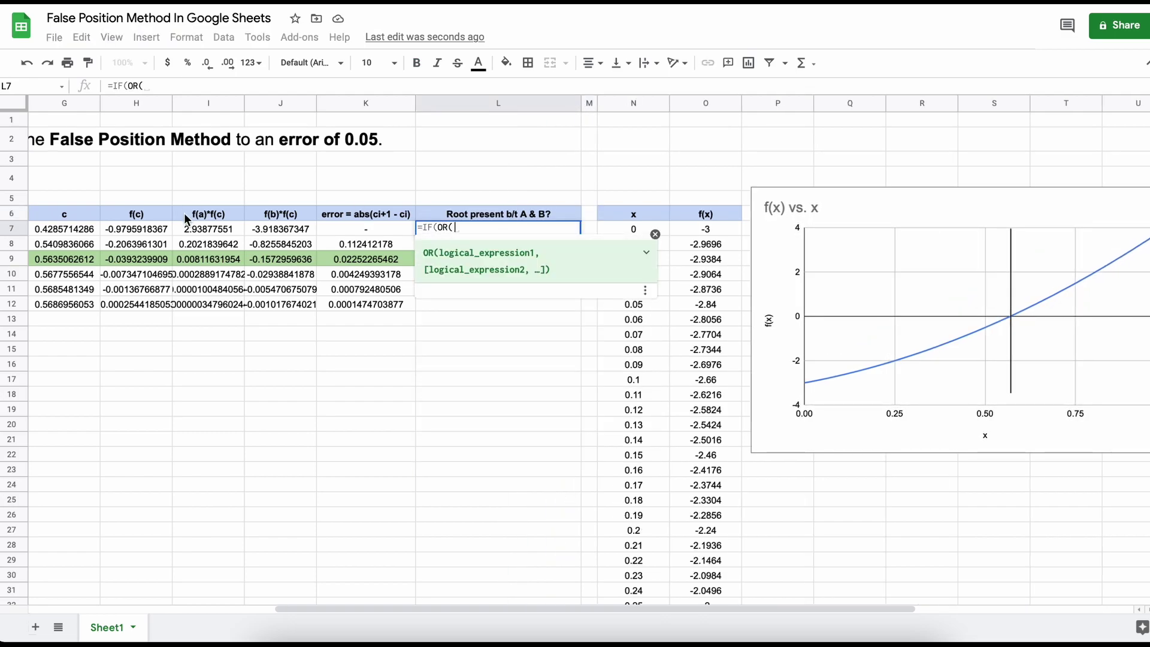
click(197, 229)
text(<0,)
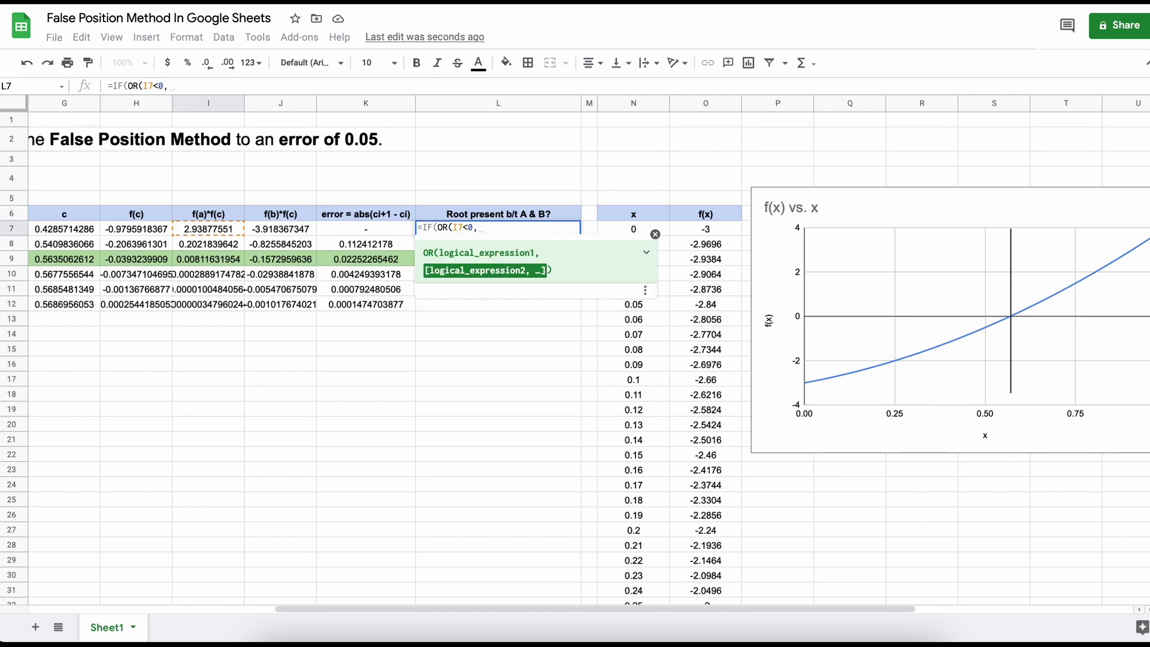
click(257, 230)
text(<0),)
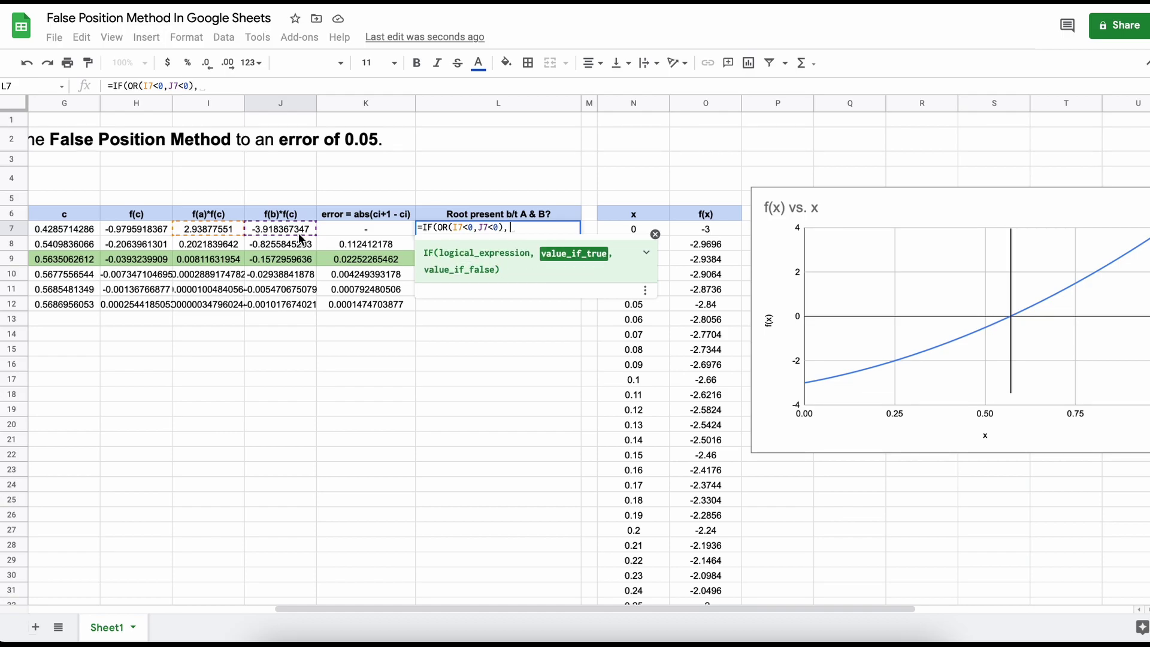
text(TRUE,D)
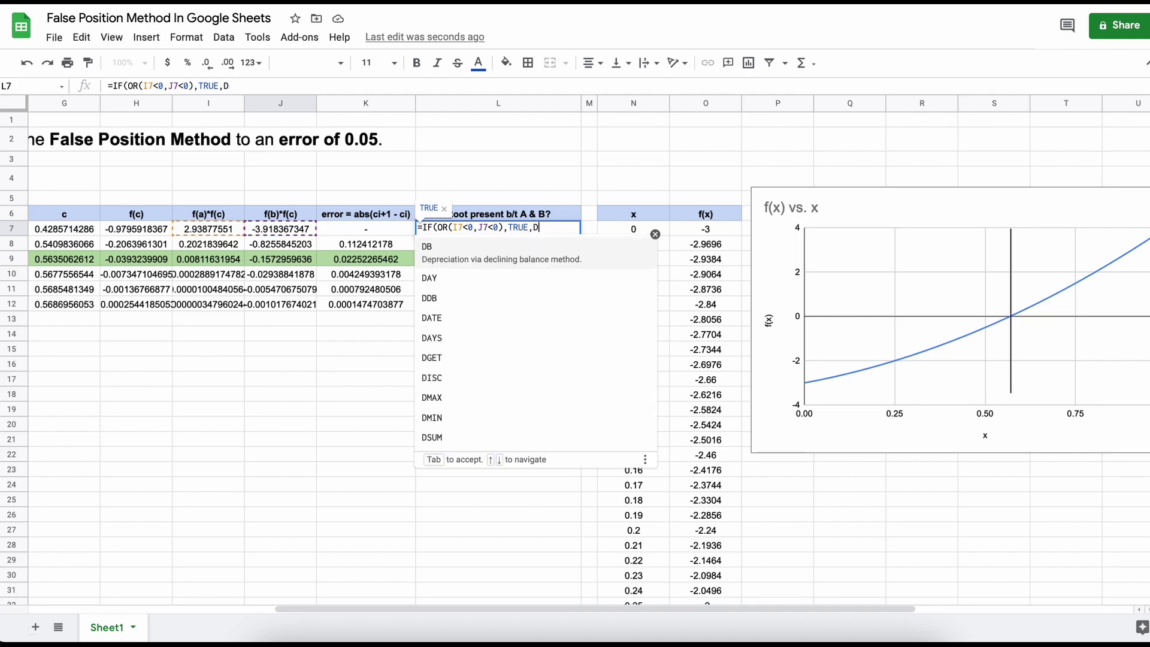
key(BackSpace)
text(FALSE))
key(Return)
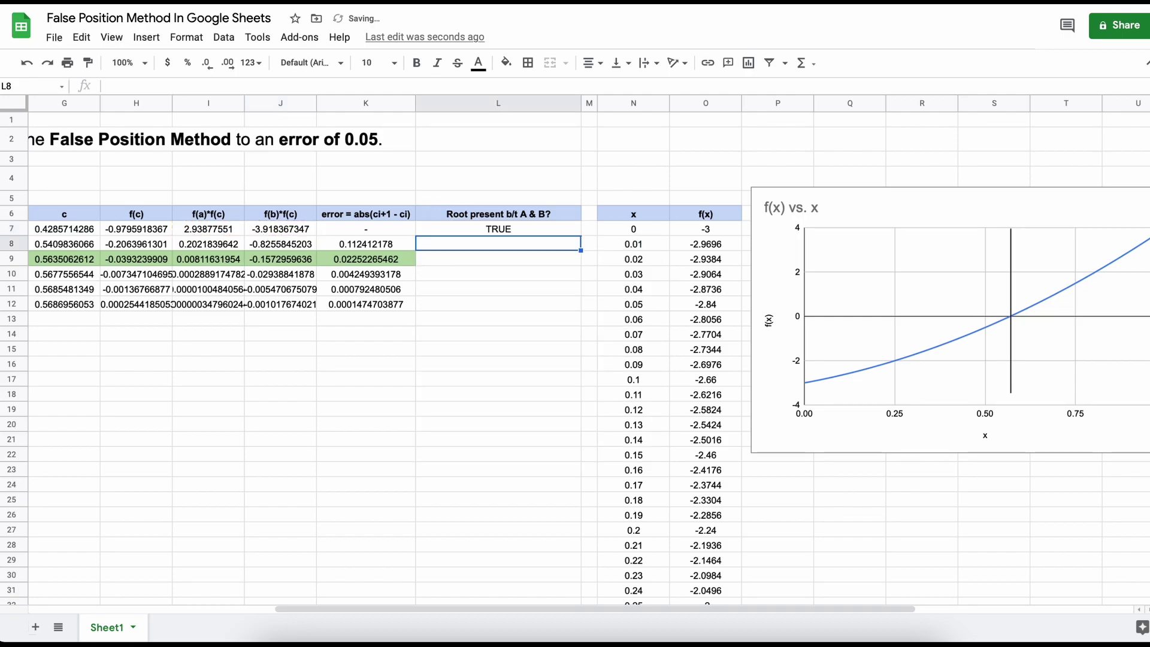
Step: Fill the root check from L7 down to L12
click(483, 230)
drag(580, 236, 569, 304)
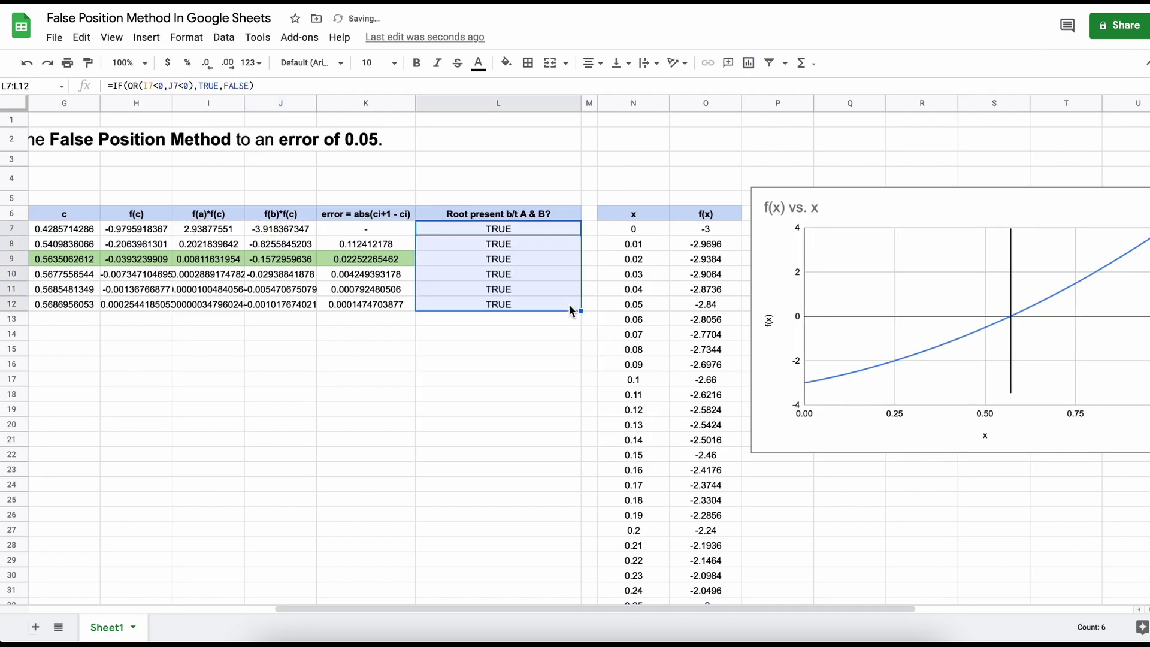
click(551, 334)
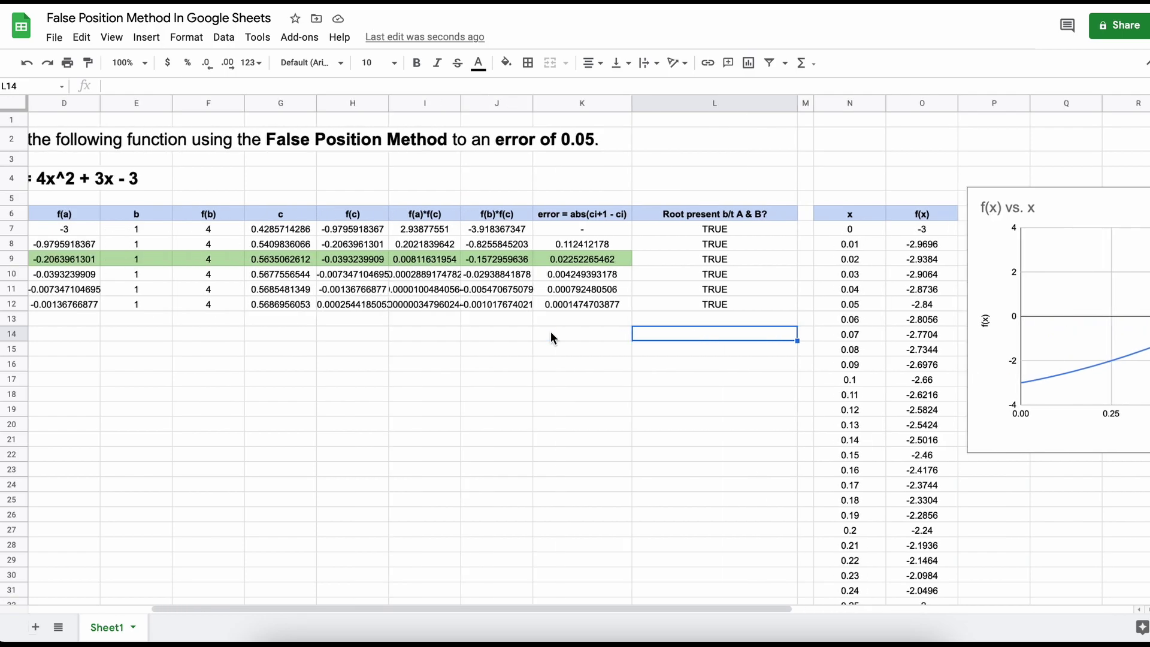
scroll(551, 332, left, 3)
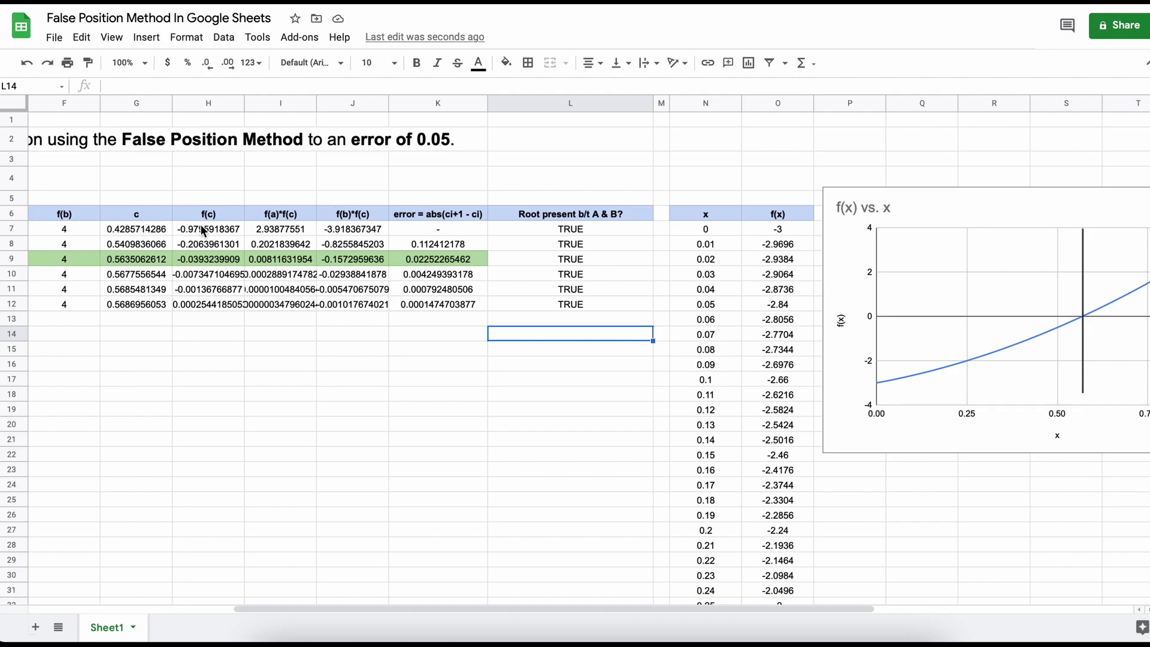
scroll(214, 228, left, 5)
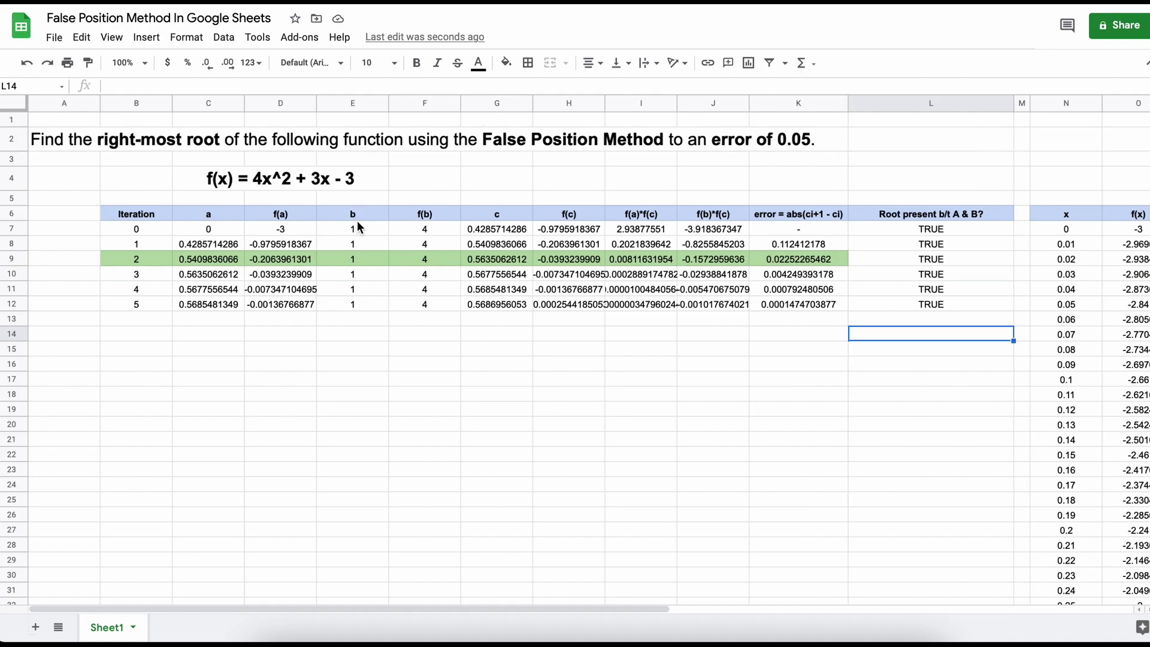
scroll(357, 220, right, 7)
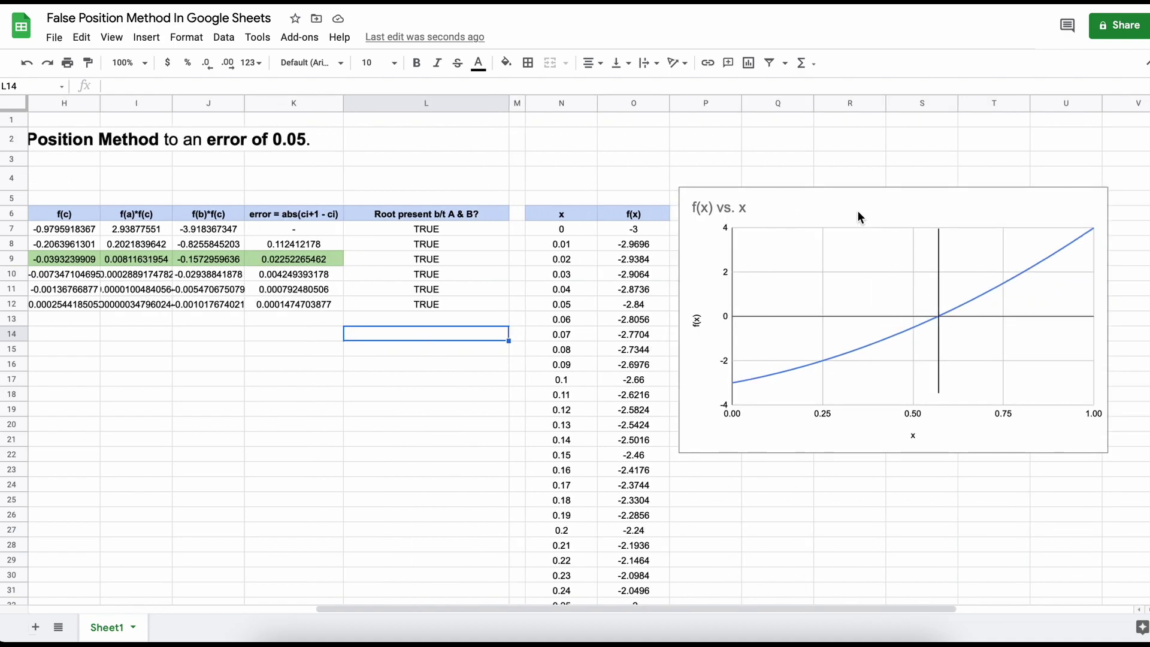